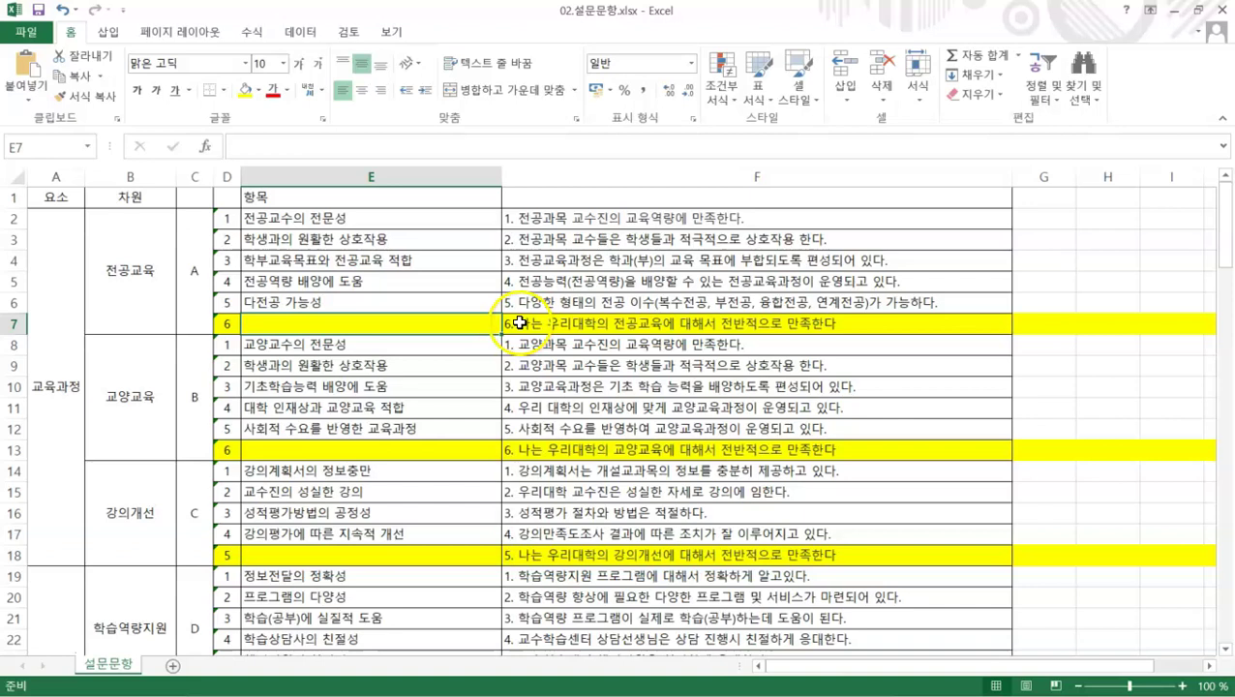
Examine the 요소, 차원 and 항목 columns and the question sentences in F2:F6 of the 설문문항 sheet
click(363, 259)
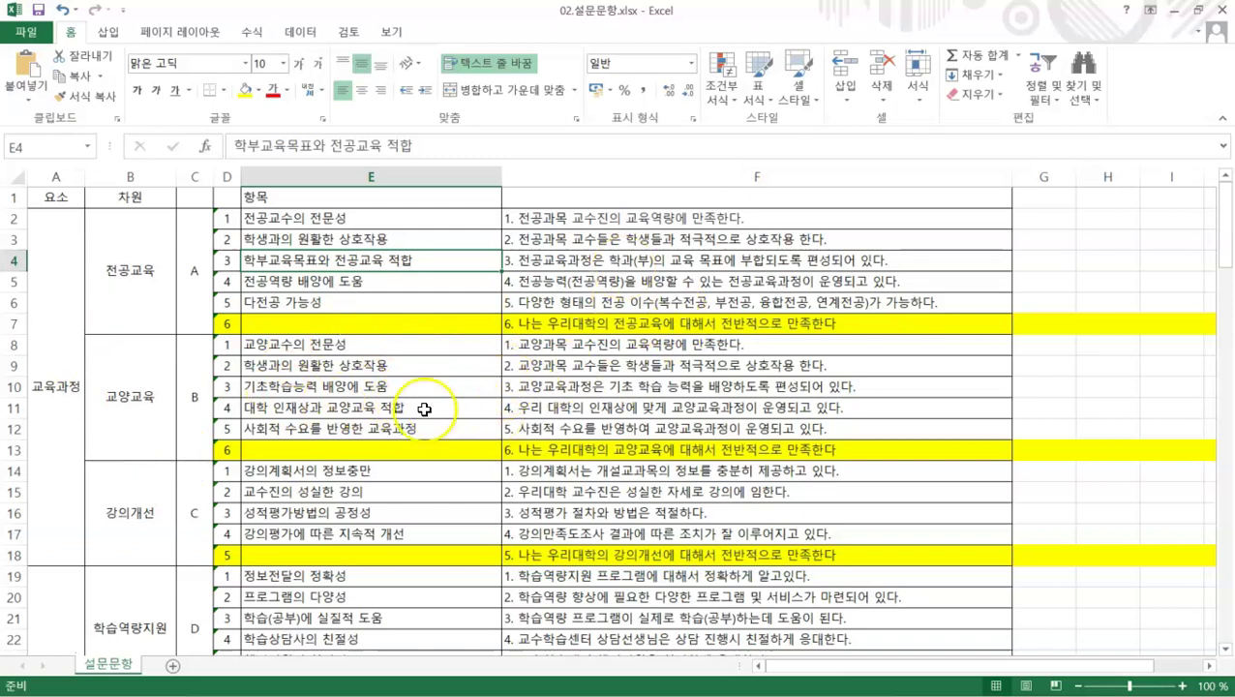
click(58, 176)
click(170, 172)
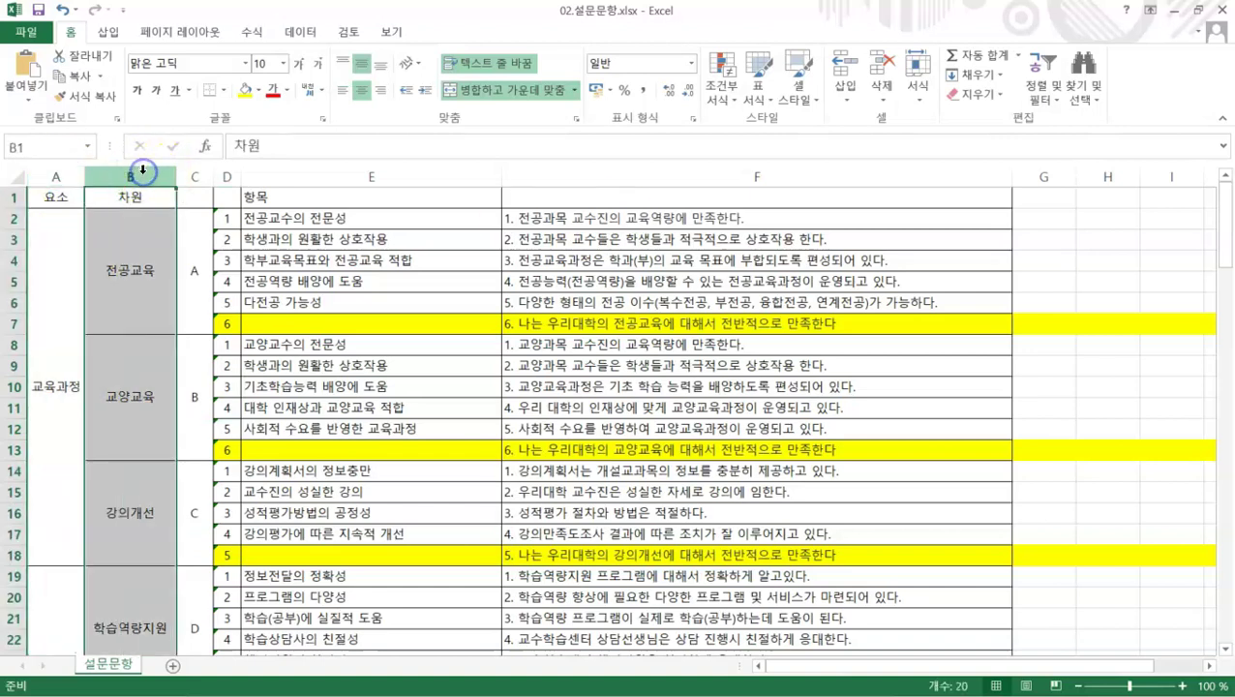
click(293, 175)
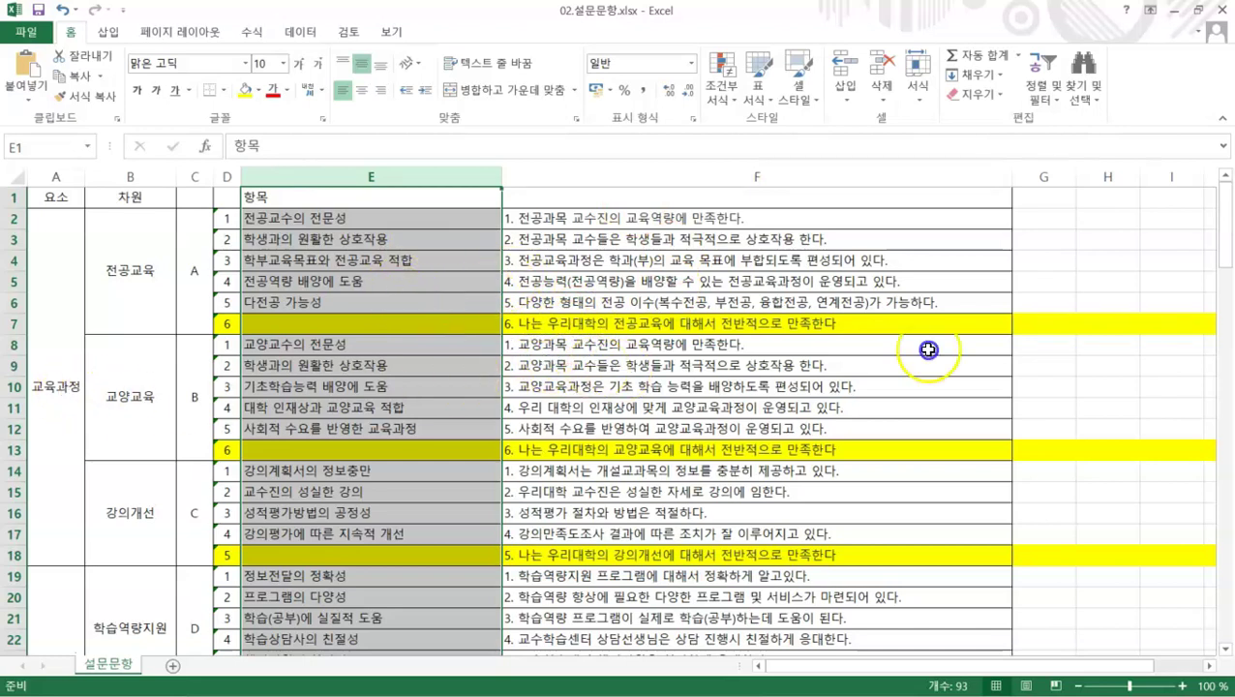
click(394, 281)
drag(579, 215, 620, 302)
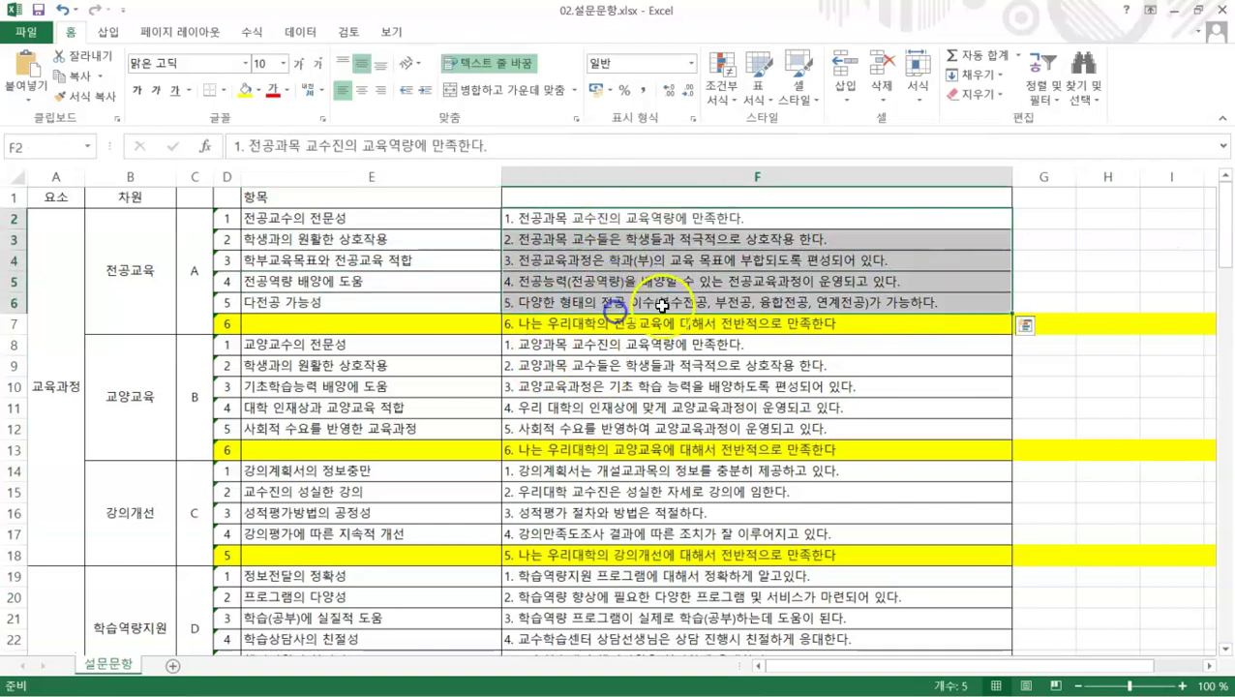
shift+click(632, 306)
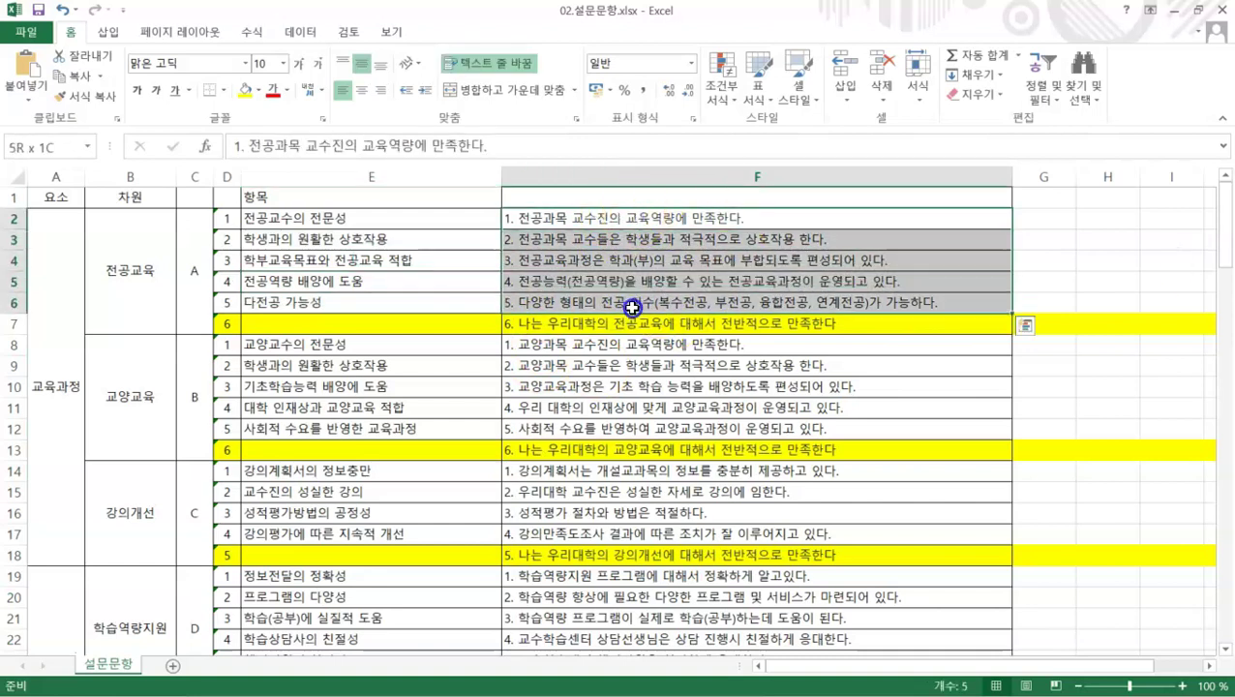
Read the 전공교육 dimension's five survey questions in column F one by one
click(150, 260)
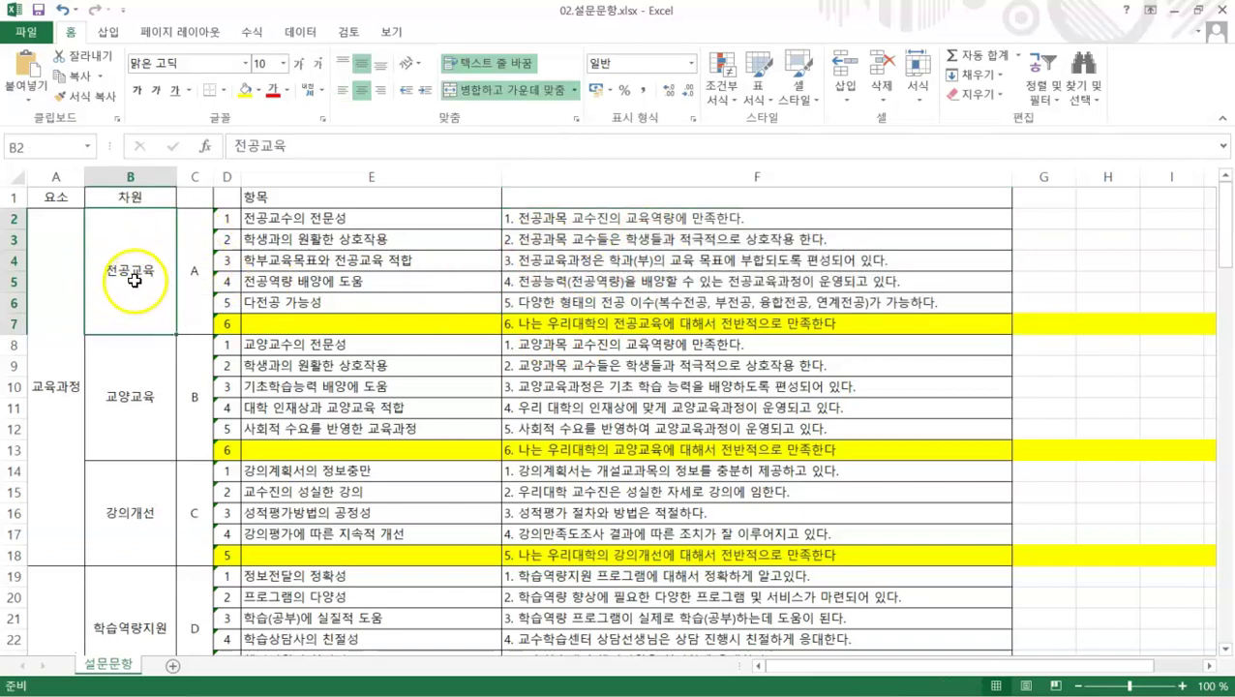
click(551, 215)
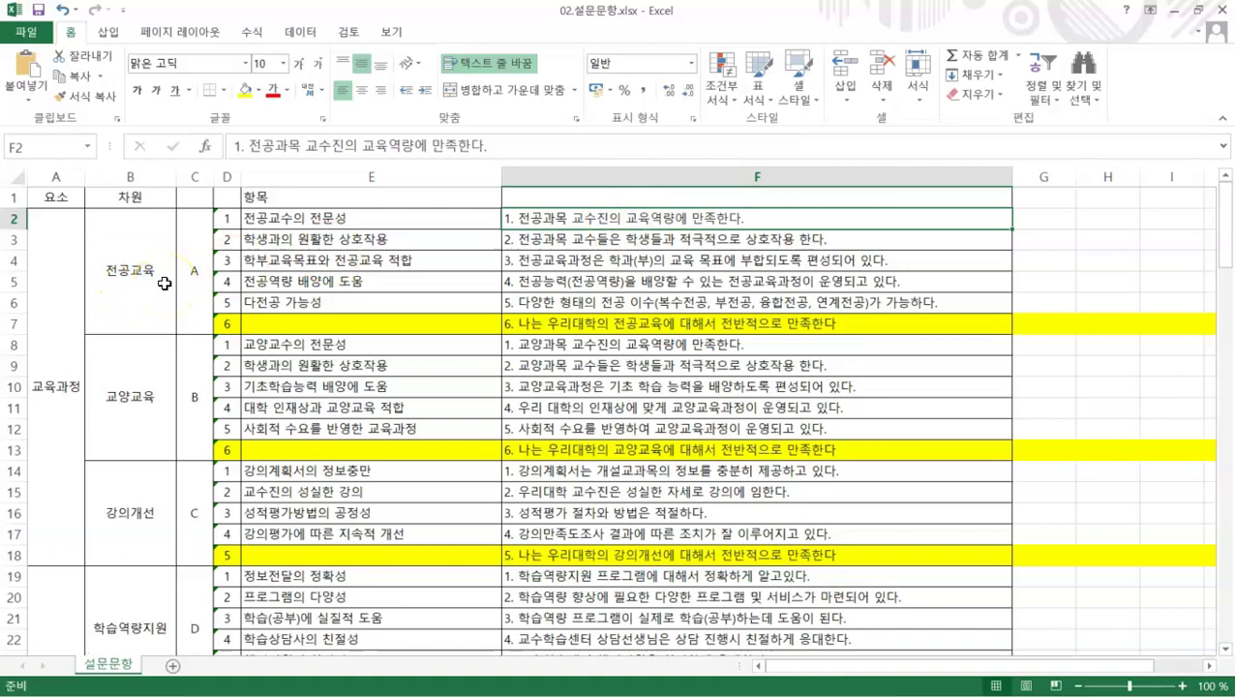
click(580, 239)
click(567, 259)
click(561, 281)
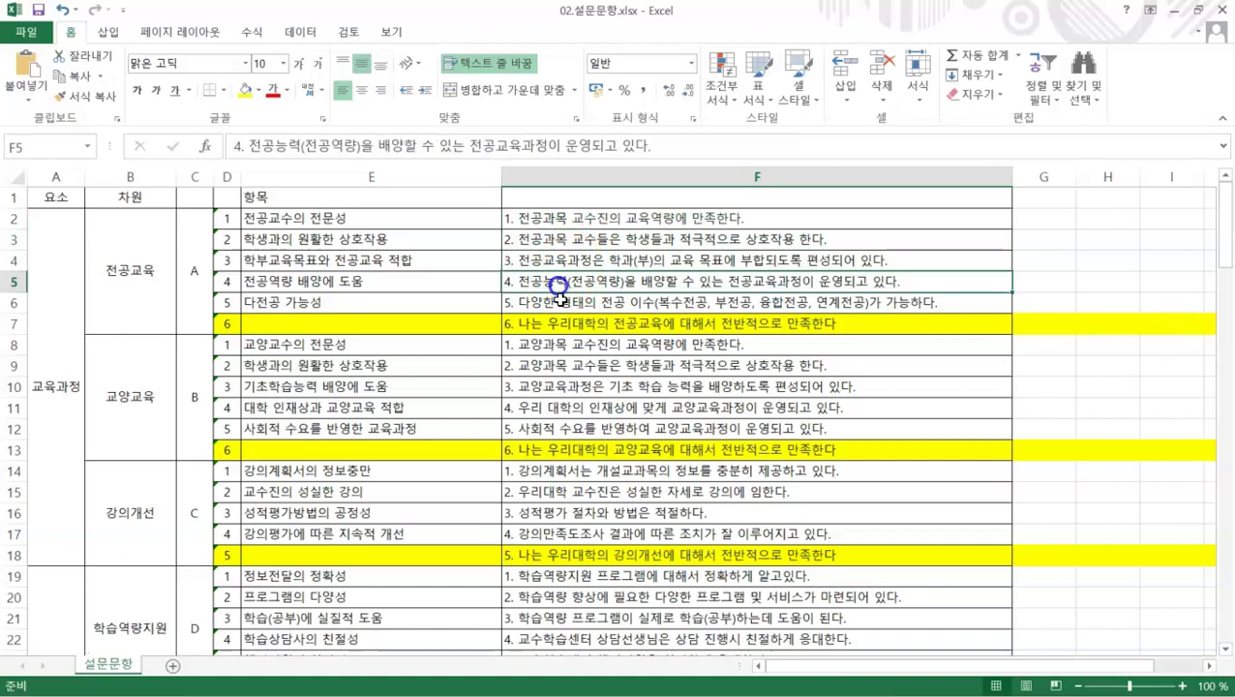
click(565, 302)
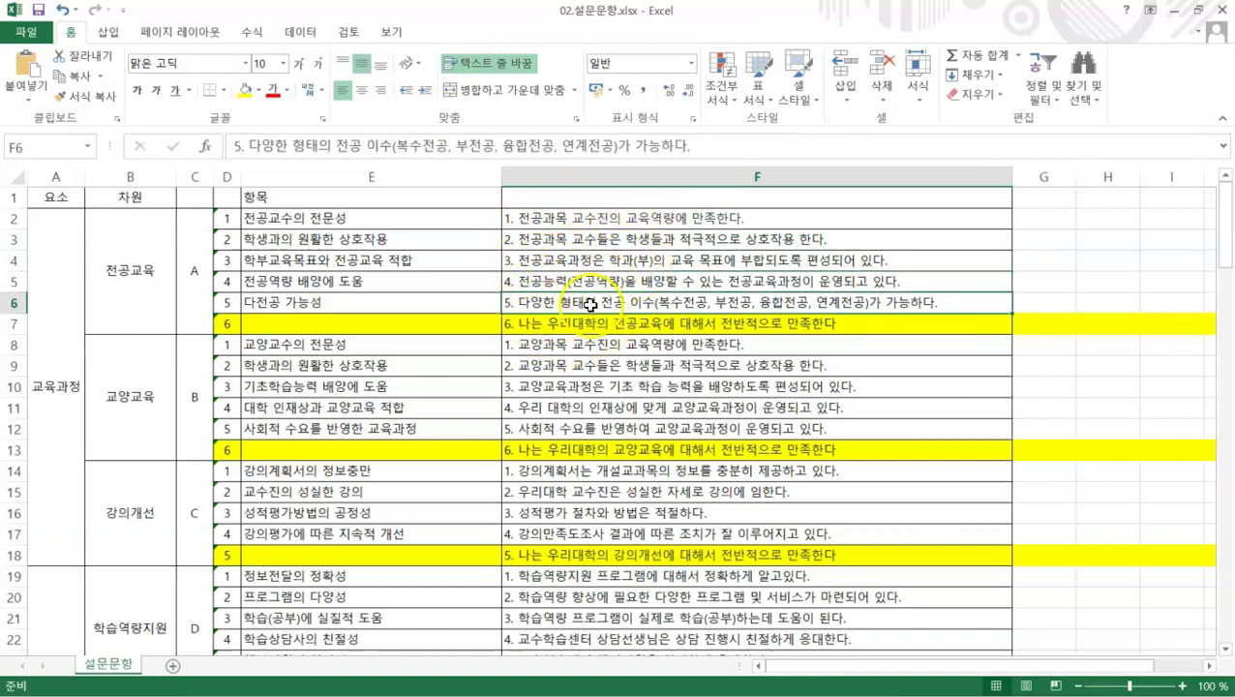
Review how the 전공교육, 교양교육 and 강의개선 dimensions group under the 교육과정 element, and look over the 학생지원 element
click(138, 284)
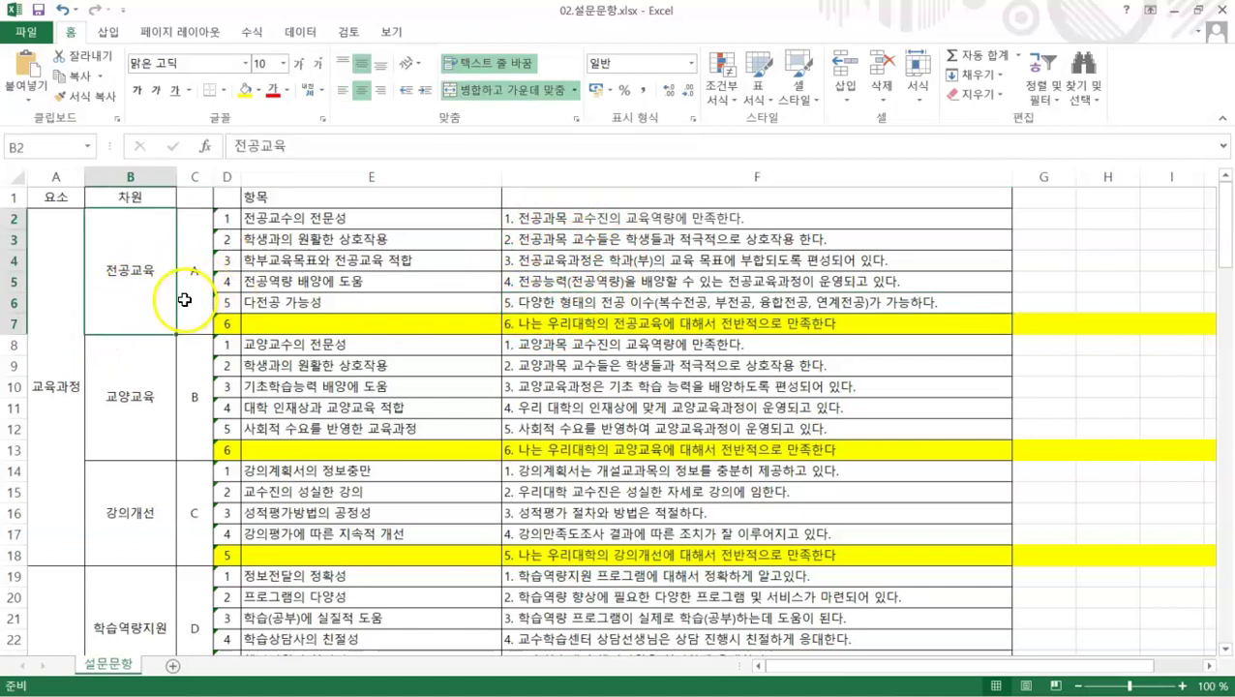
click(124, 416)
click(125, 532)
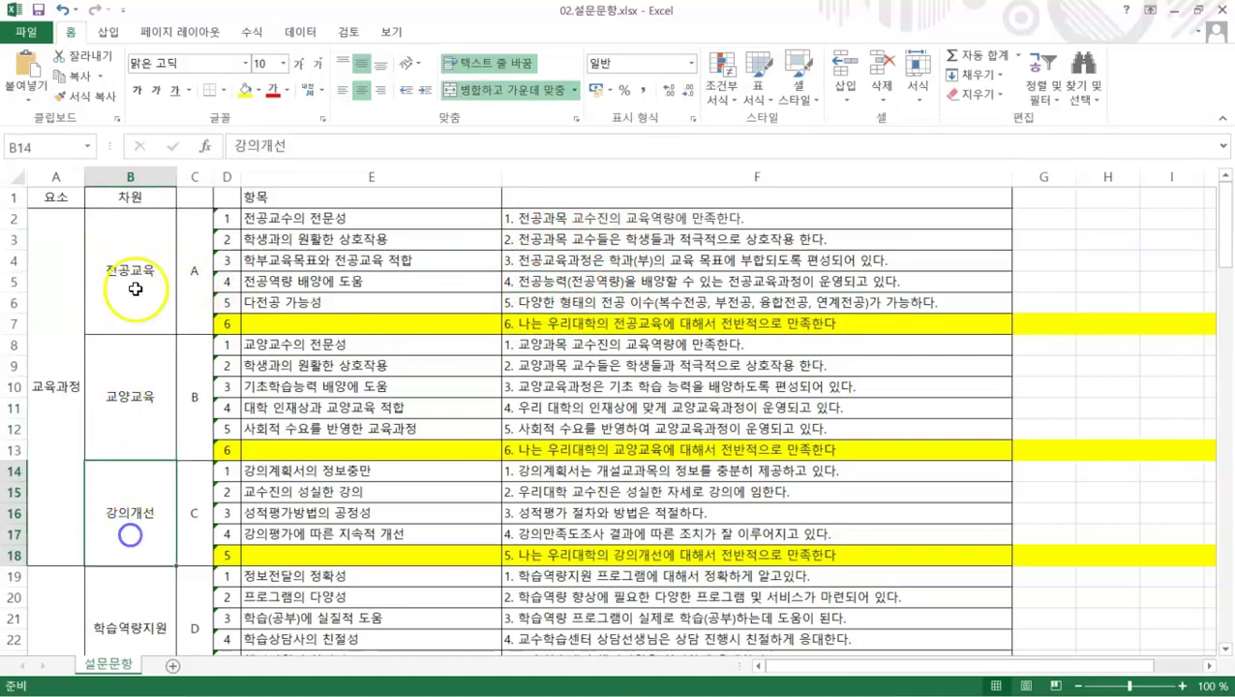
click(69, 413)
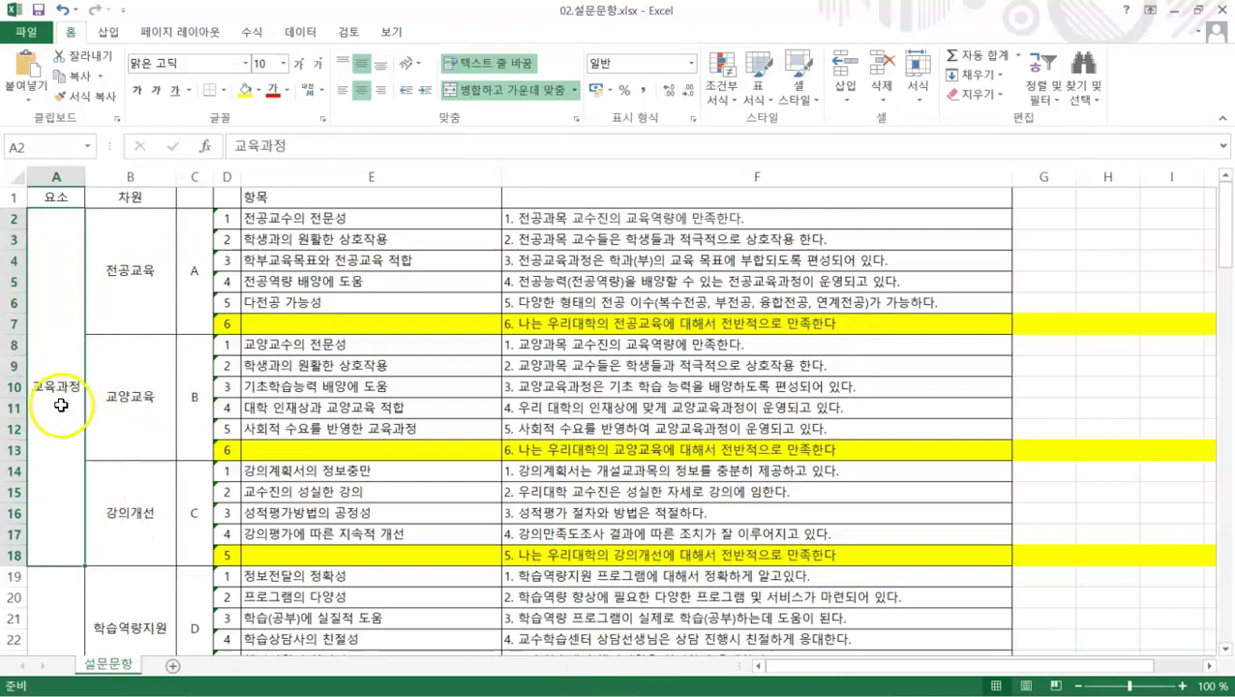
scroll(60, 407, down, 1)
scroll(60, 406, down, 3)
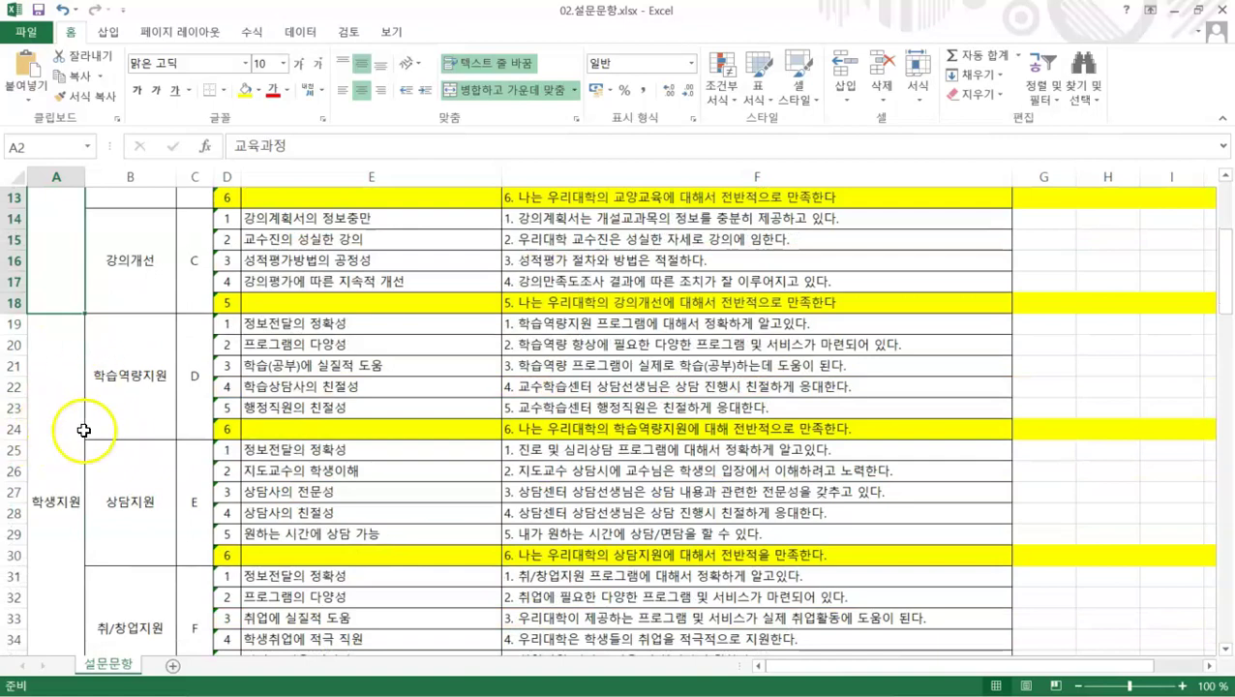
scroll(83, 441, up, 1)
scroll(82, 441, up, 4)
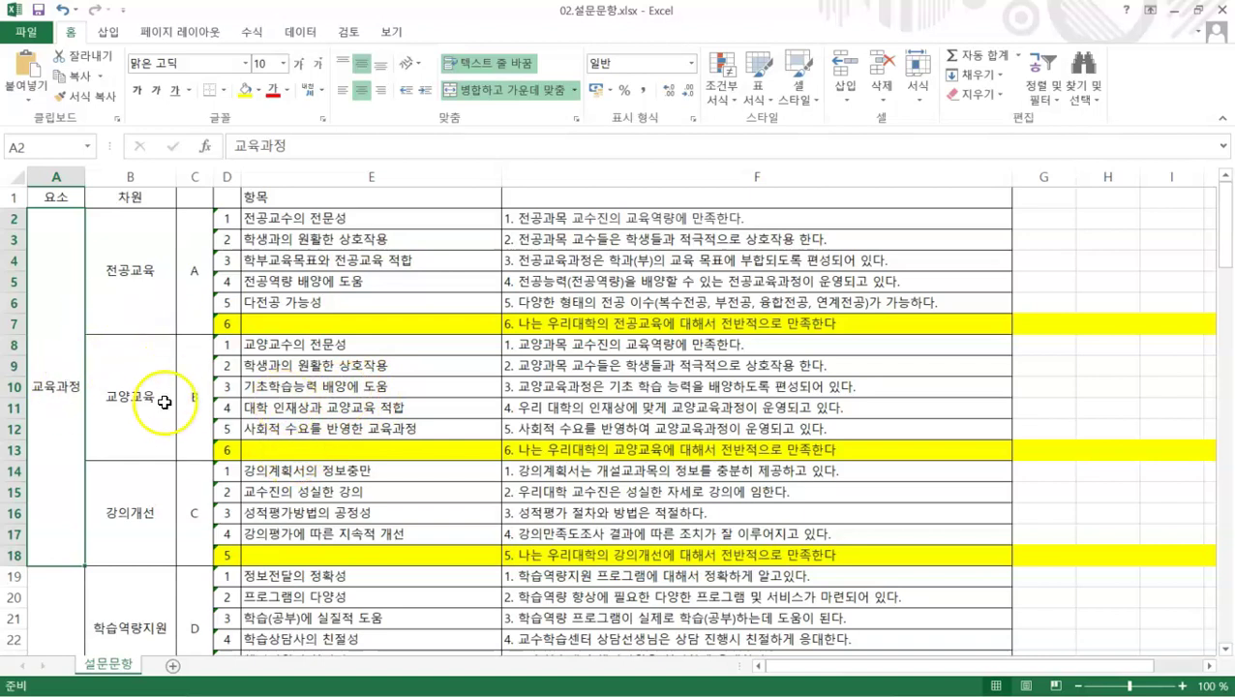
Compare the full question sentences in column F with the short item names for 전공교육 and 교양교육 in column E
click(595, 174)
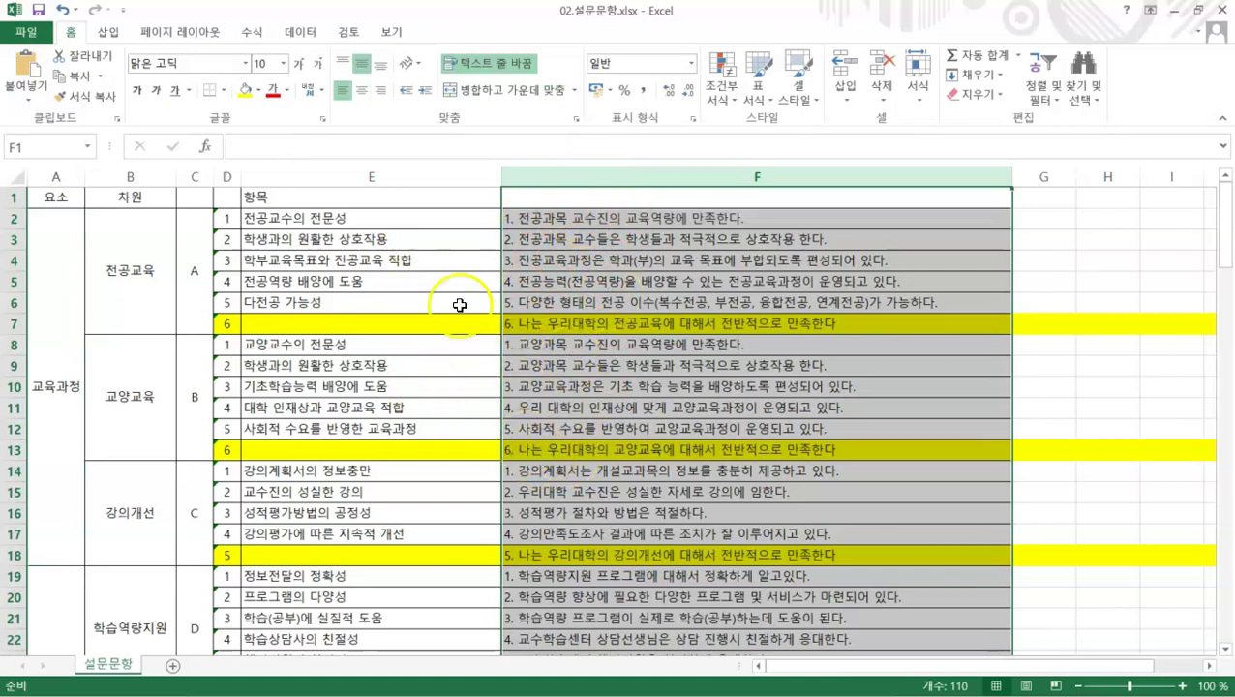
drag(377, 217, 377, 308)
drag(329, 344, 340, 434)
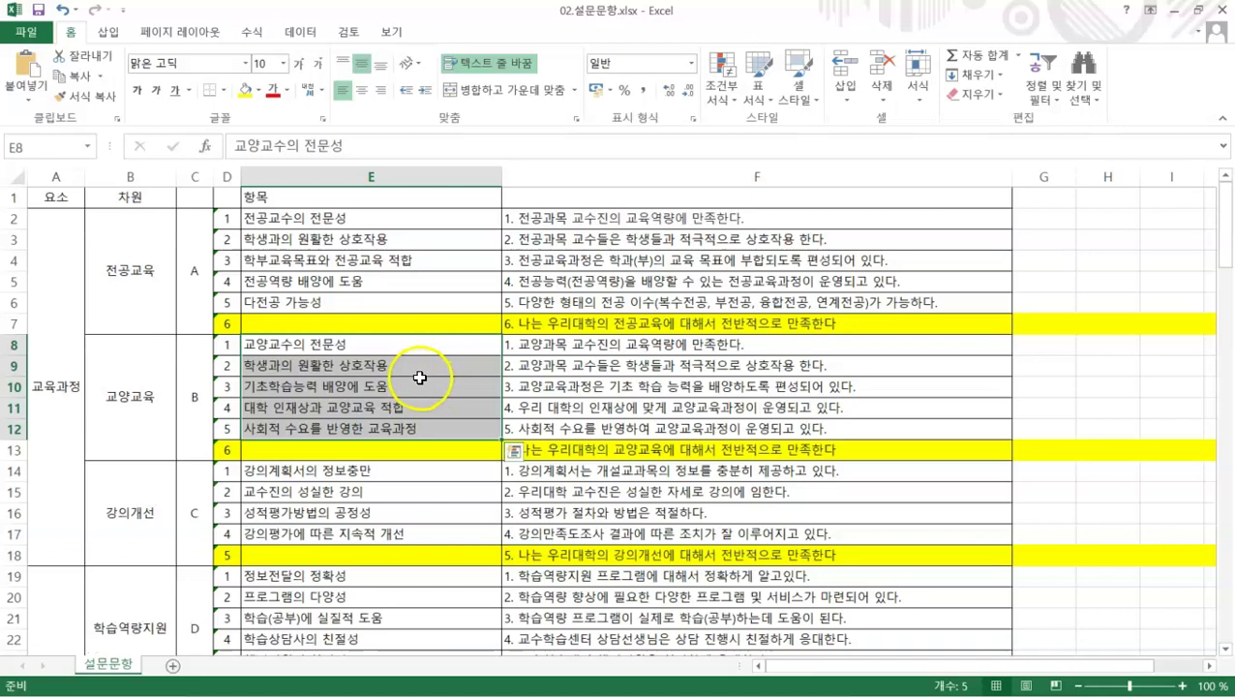
click(683, 176)
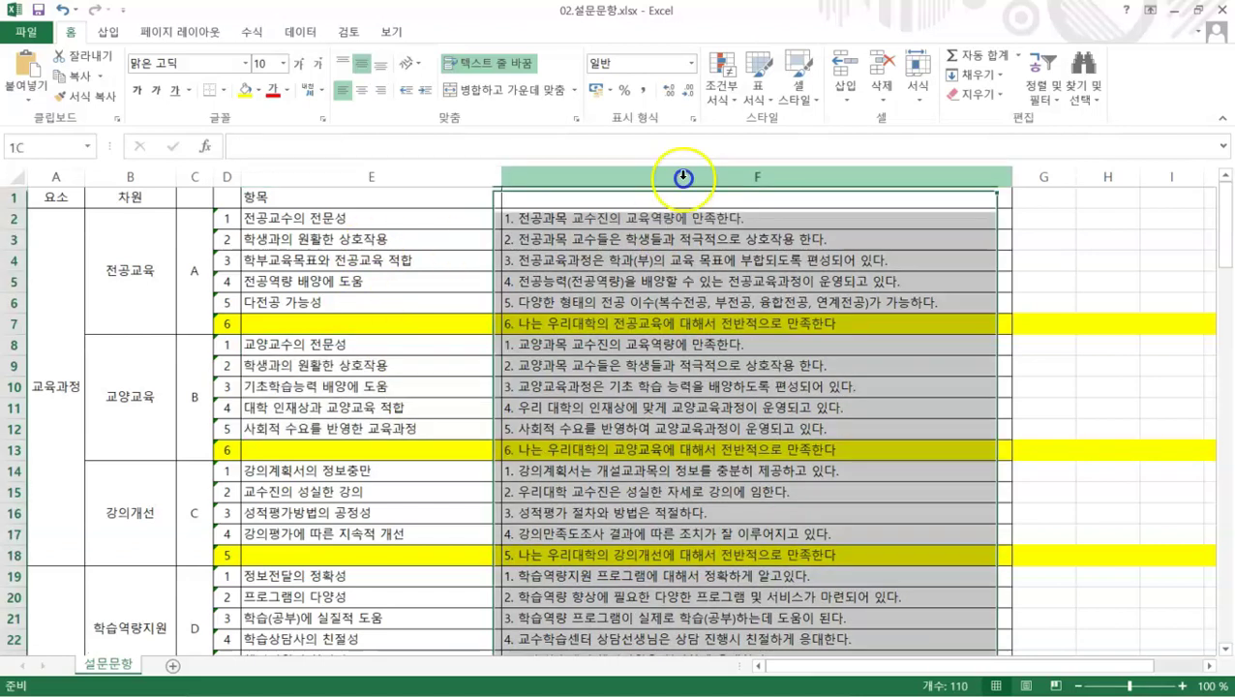
drag(348, 217, 340, 436)
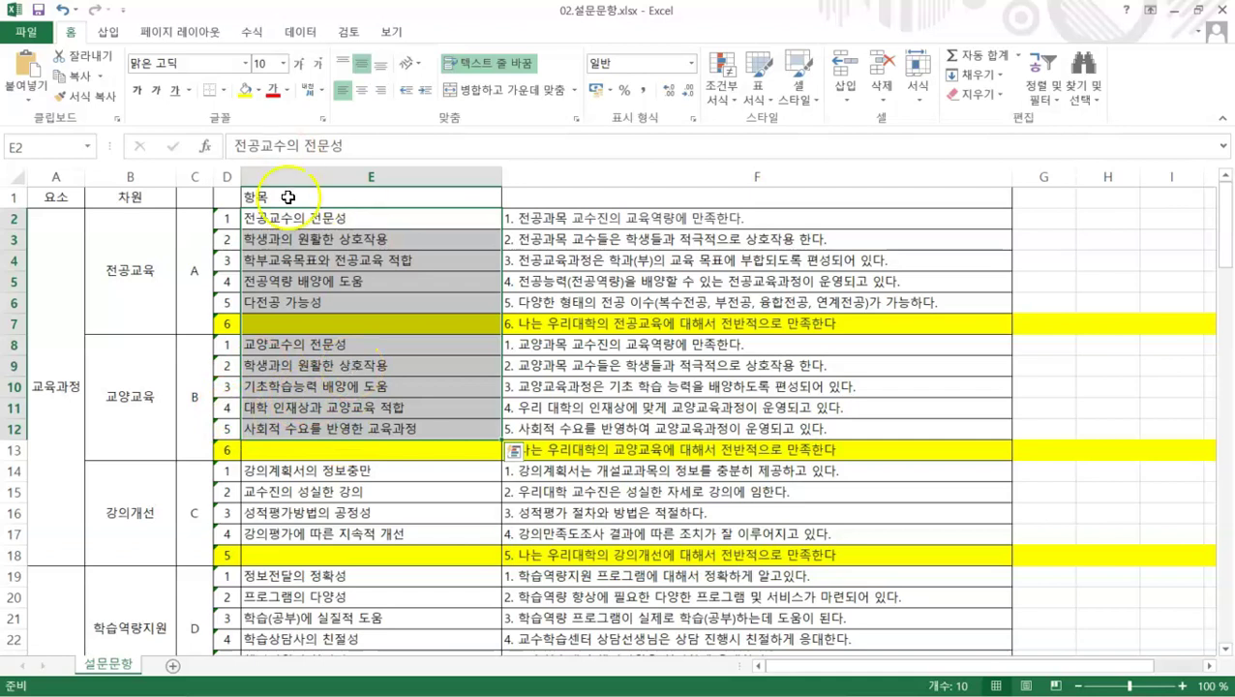
click(295, 243)
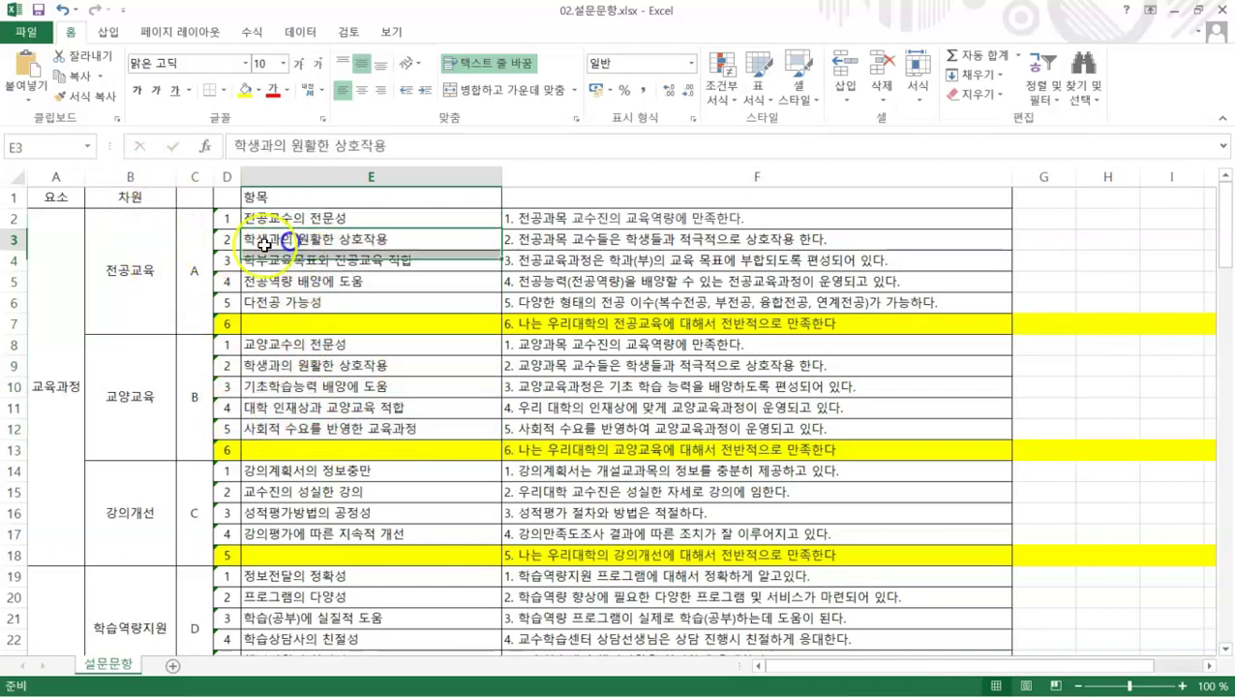
Examine the letter codes in column C and the item numbers in column D for the 전공교육 and 교양교육 dimensions
drag(179, 264, 183, 599)
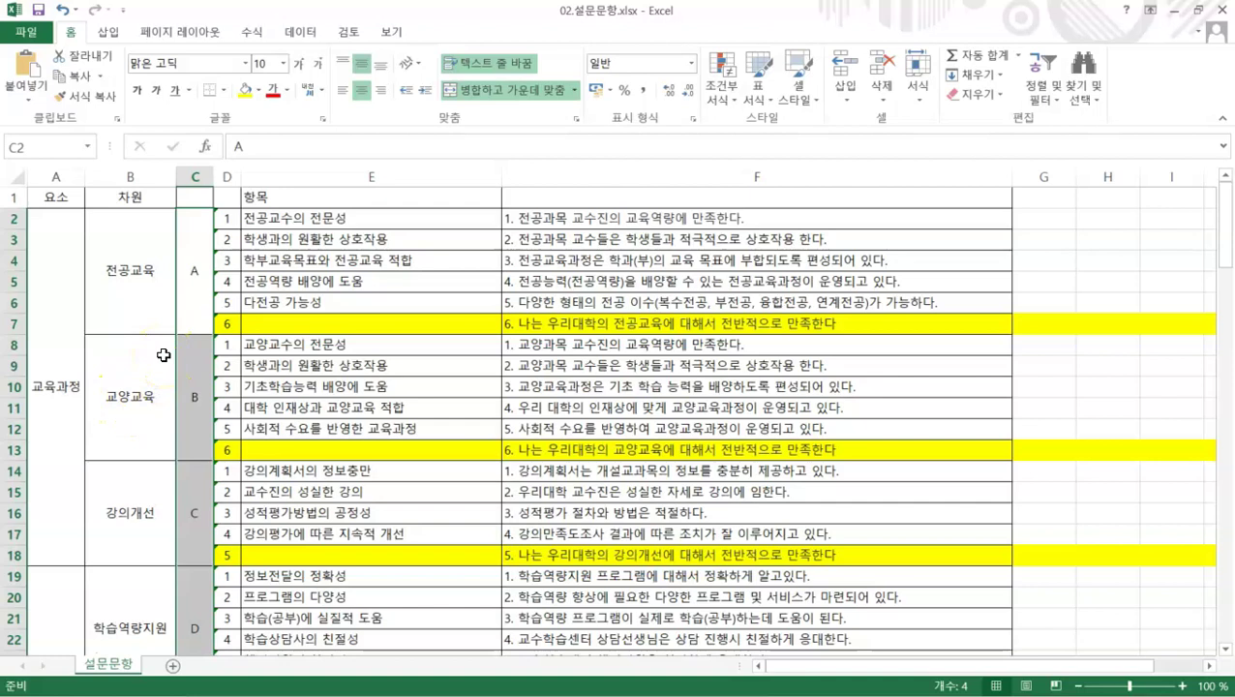
click(136, 292)
drag(195, 275, 191, 549)
drag(162, 278, 217, 289)
click(203, 288)
click(232, 217)
click(203, 290)
click(240, 232)
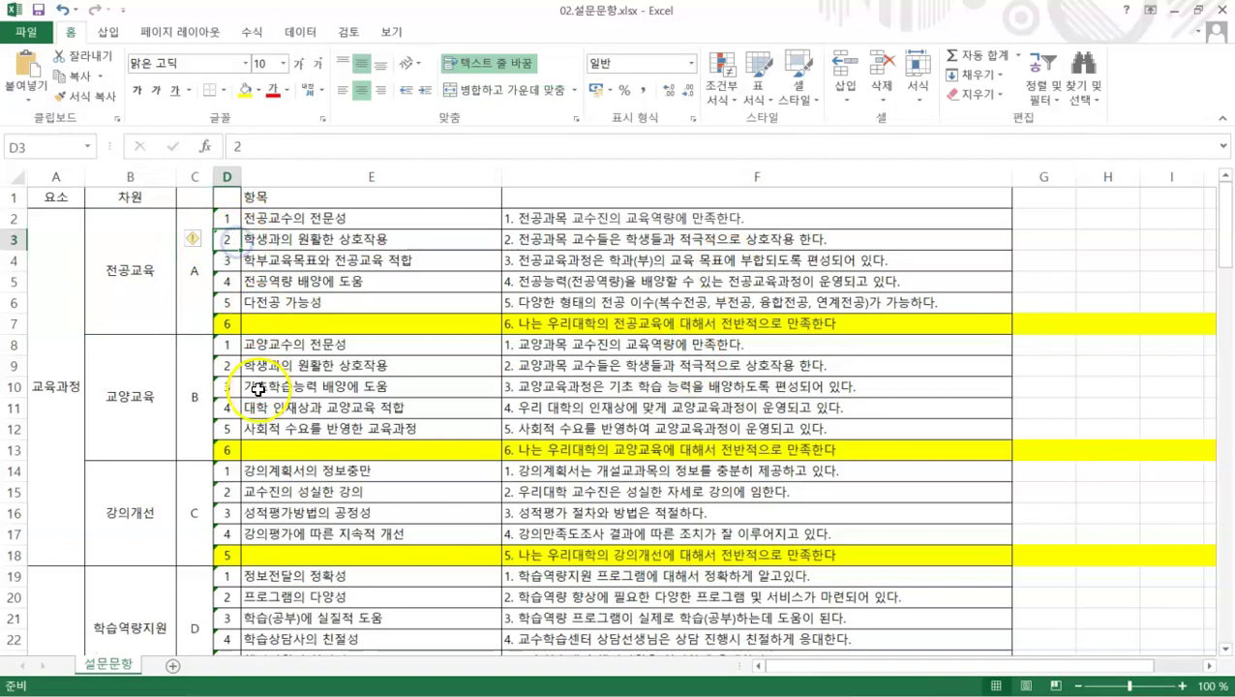
click(233, 345)
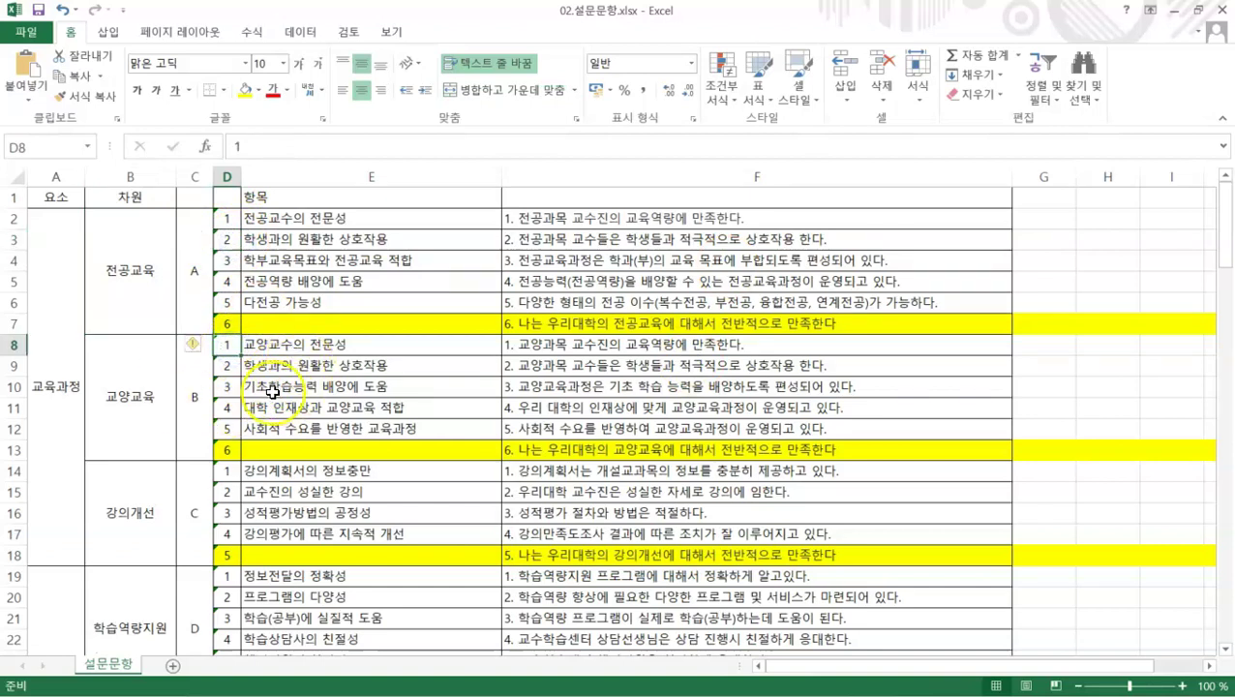
drag(140, 270, 250, 302)
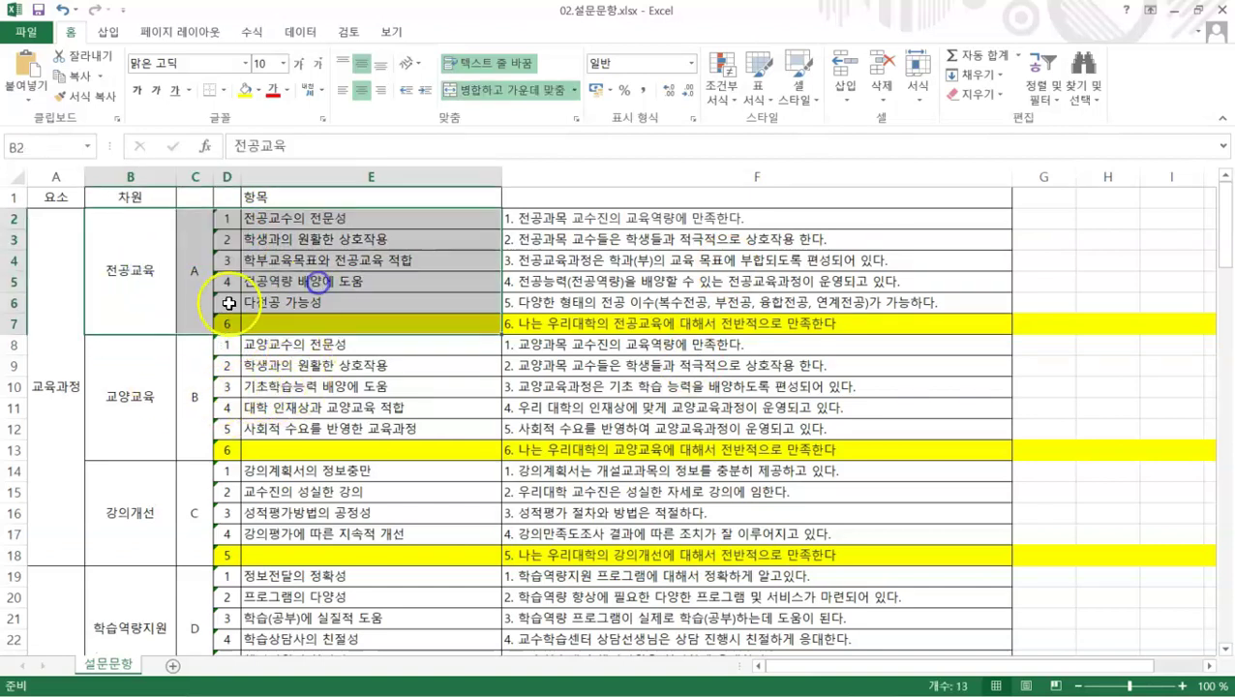
click(344, 414)
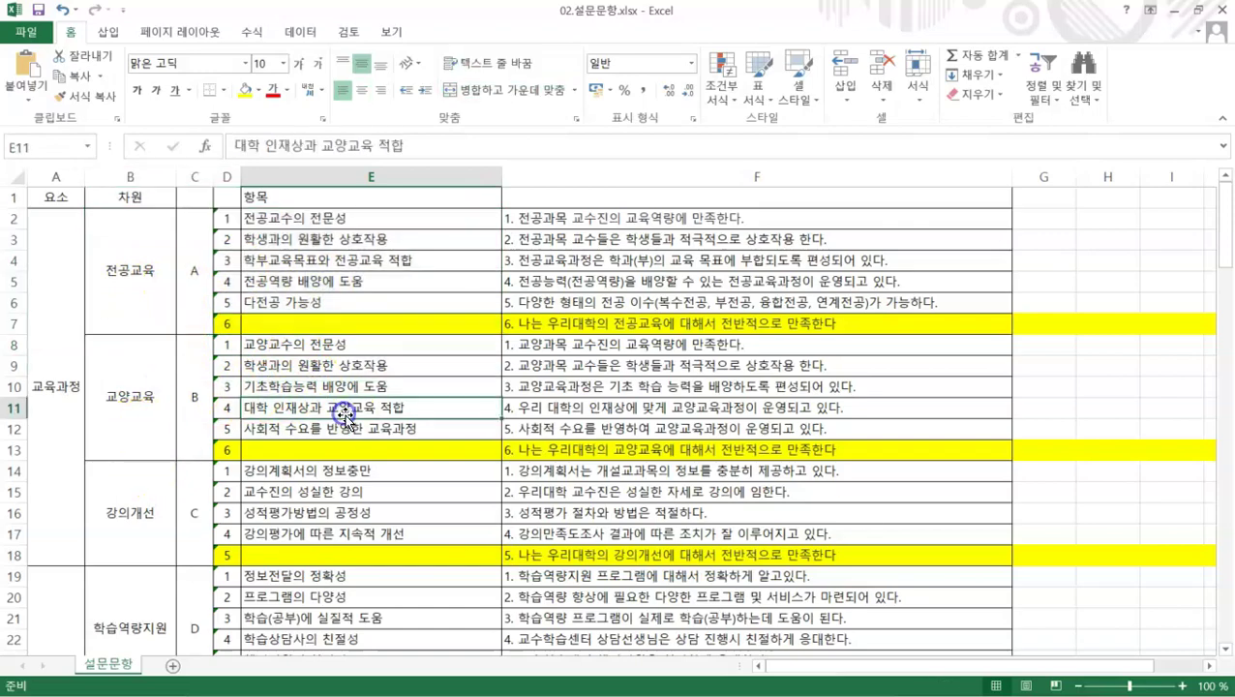
Look through the remaining survey dimensions down to 전반적 만족도, code T, and return to the beginning of the sheet
scroll(208, 424, down, 6)
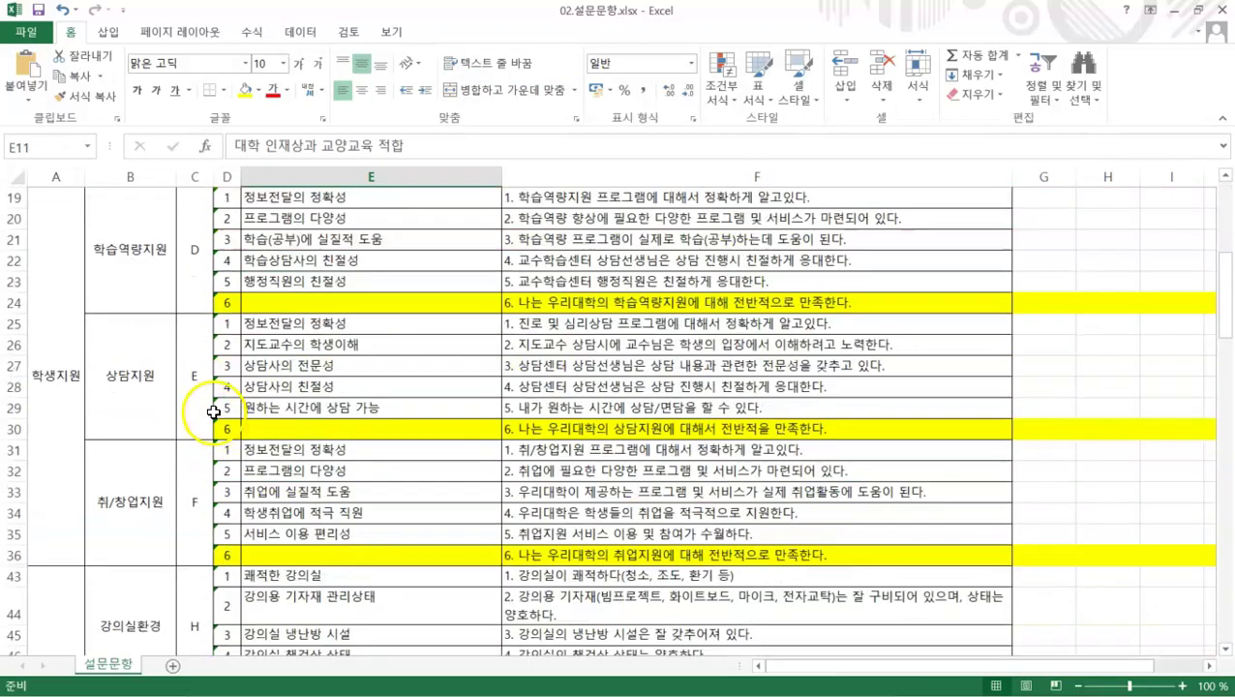
scroll(212, 418, down, 15)
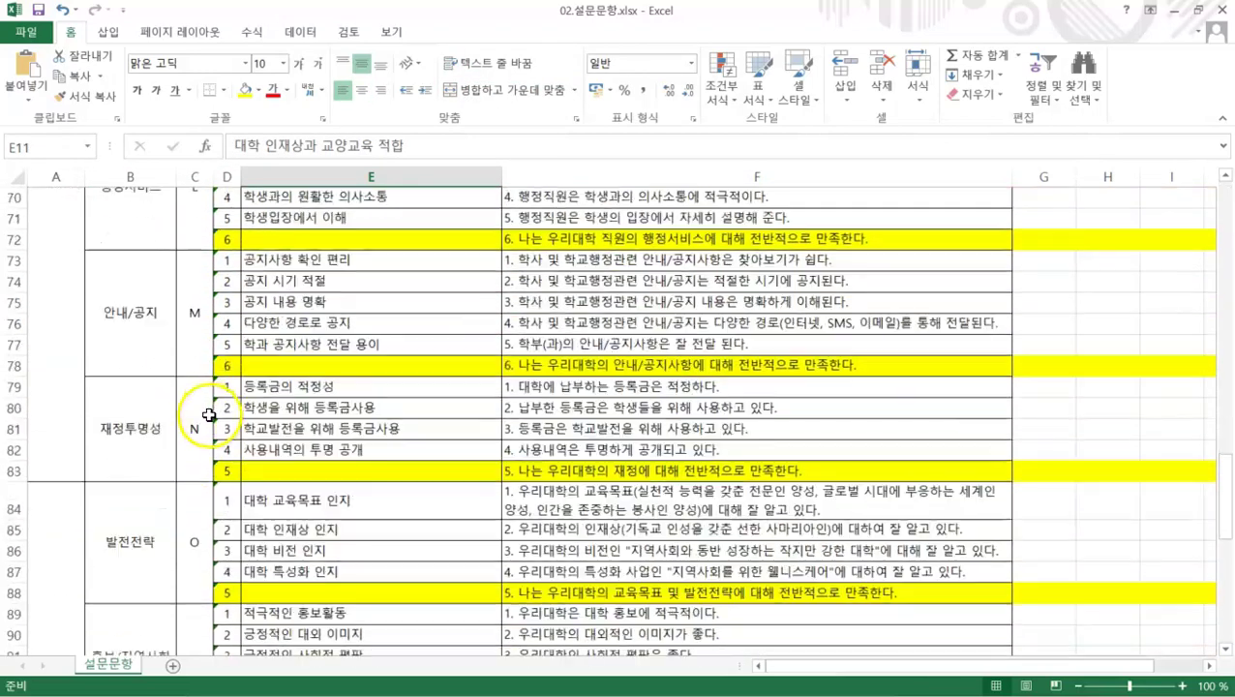
scroll(208, 414, down, 10)
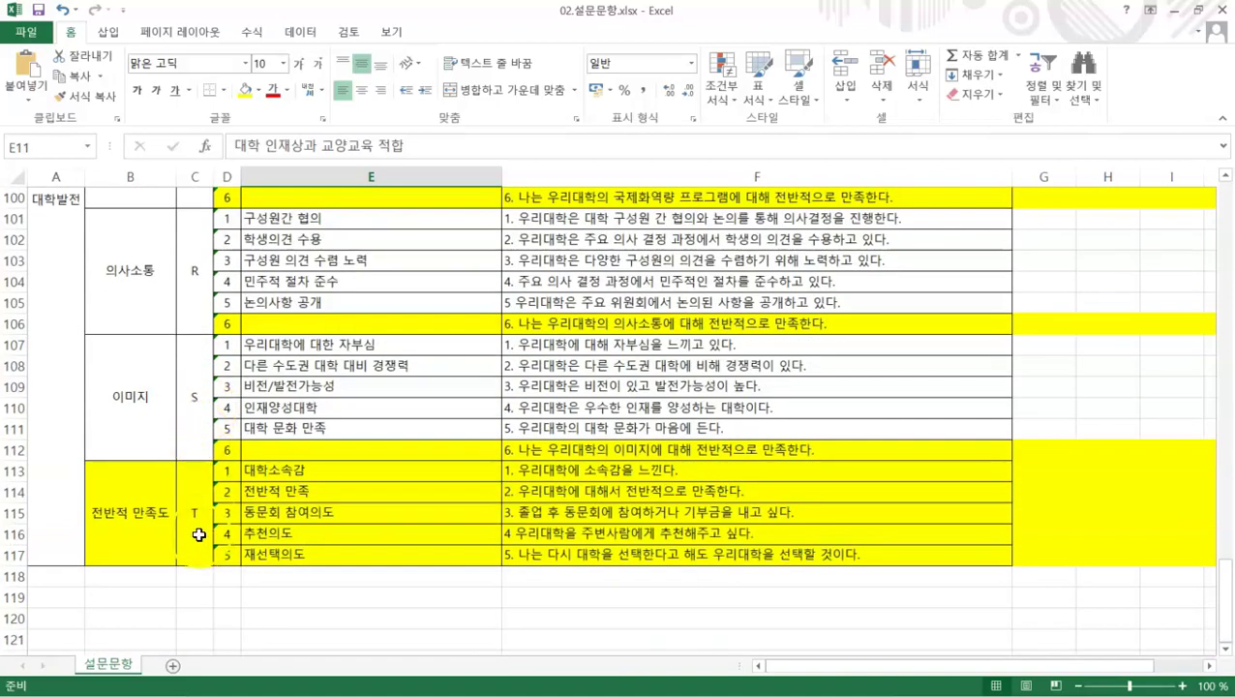
click(200, 534)
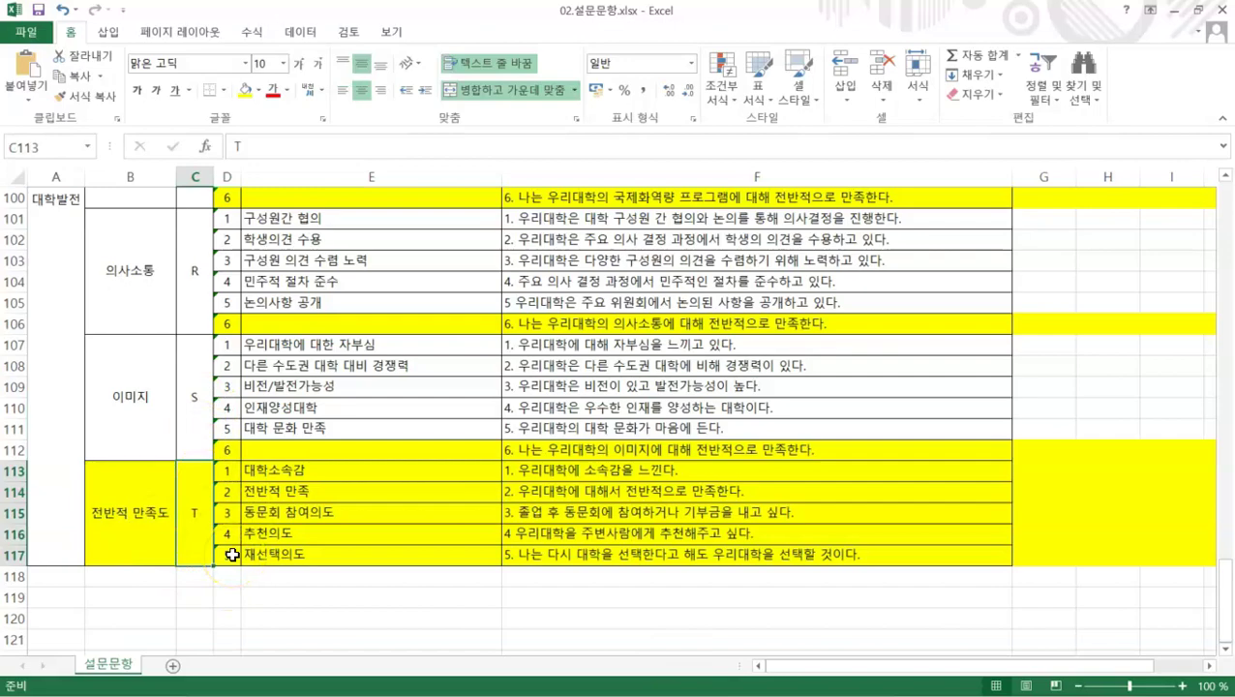
scroll(232, 554, up, 17)
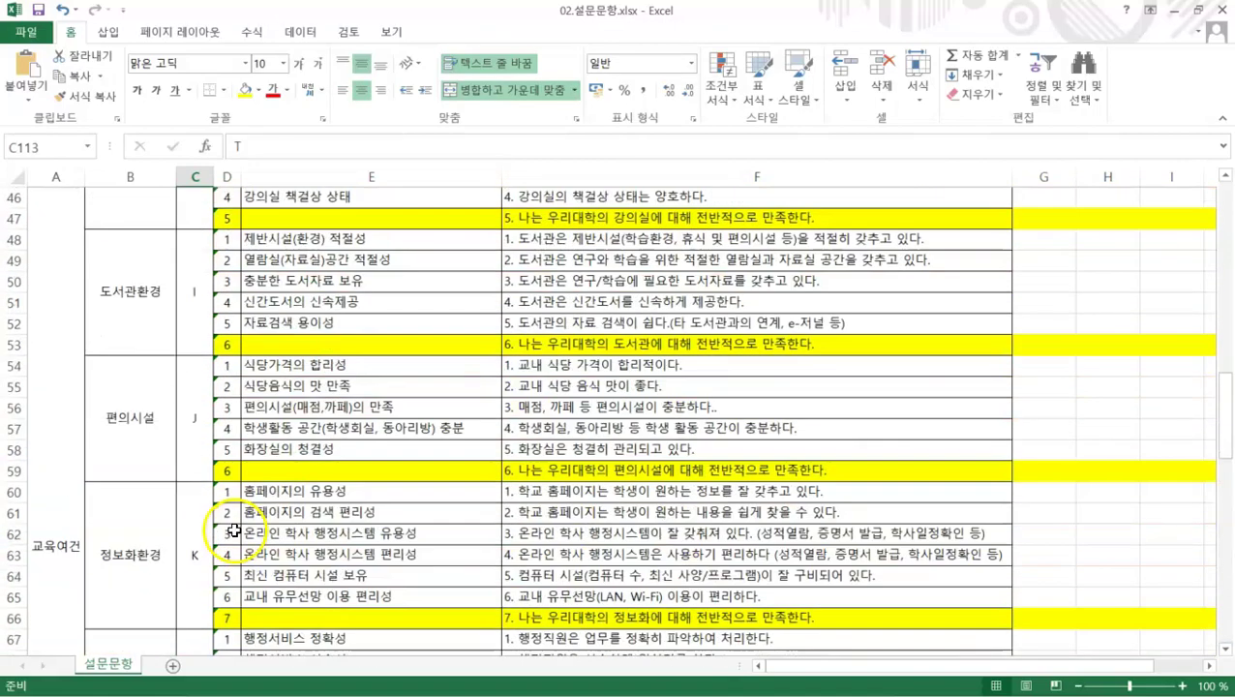
scroll(234, 530, up, 16)
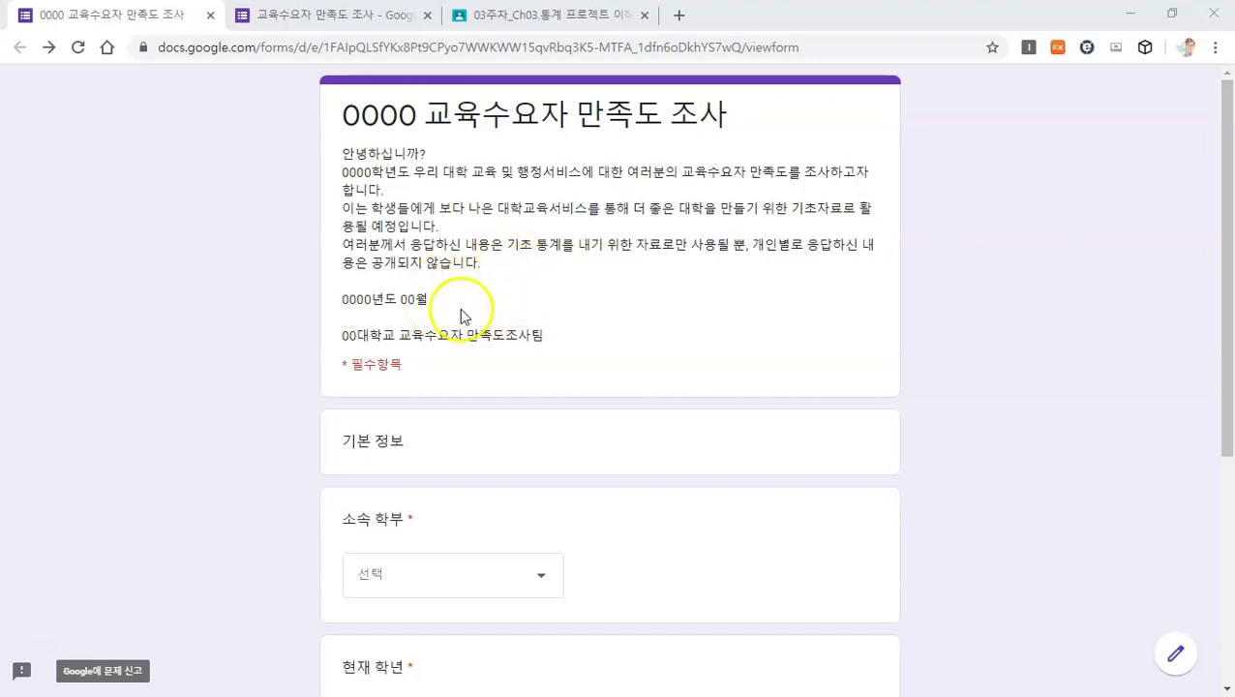
Examine the online survey form's introduction and its 소속 학부, 현재 학년 and 성별 questions in the respondent view
scroll(457, 287, down, 4)
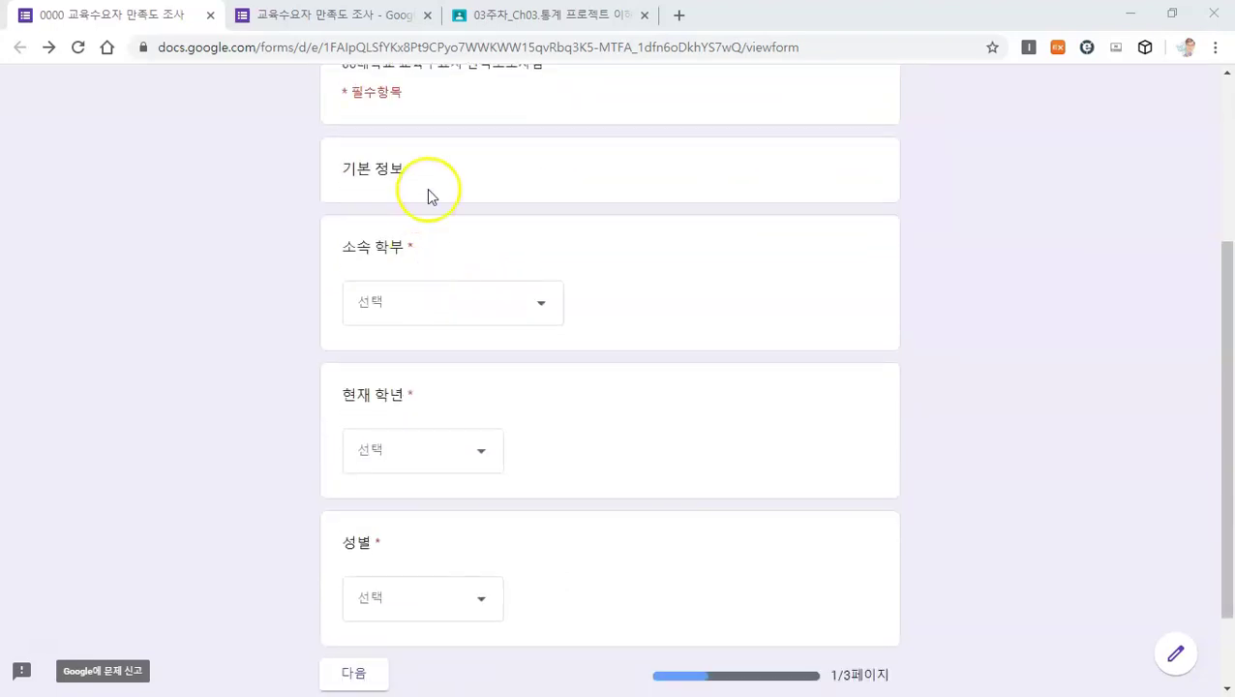
scroll(411, 351, up, 4)
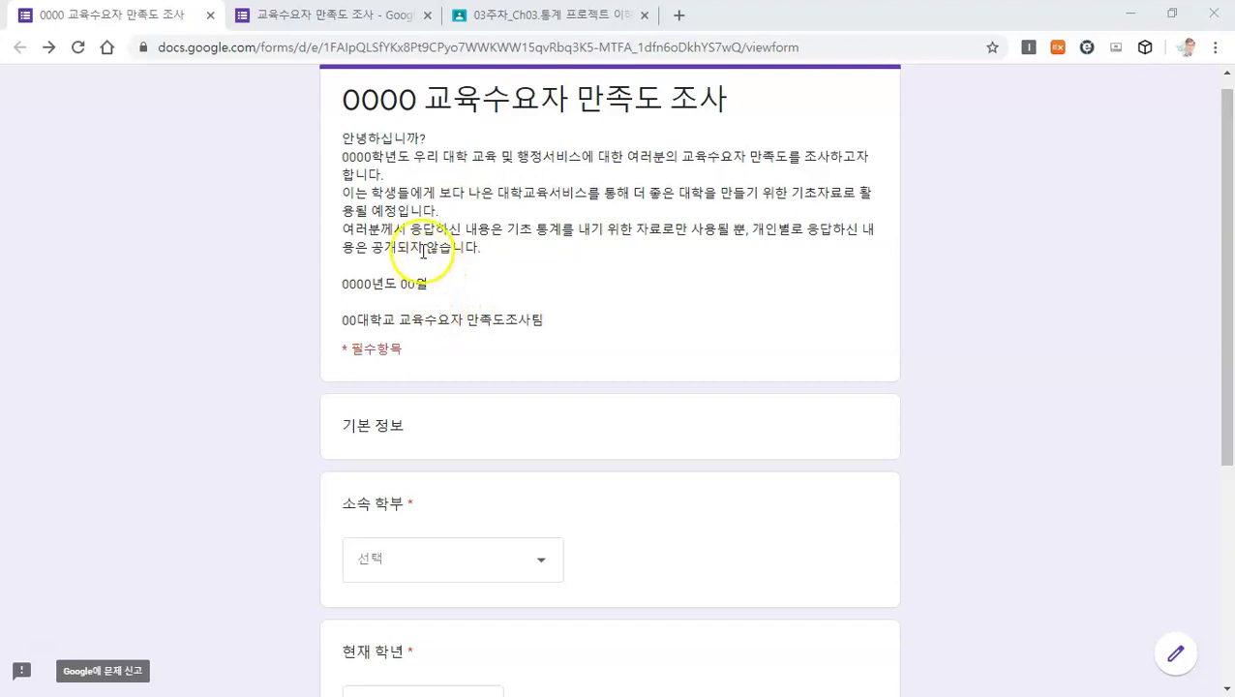
scroll(450, 266, down, 2)
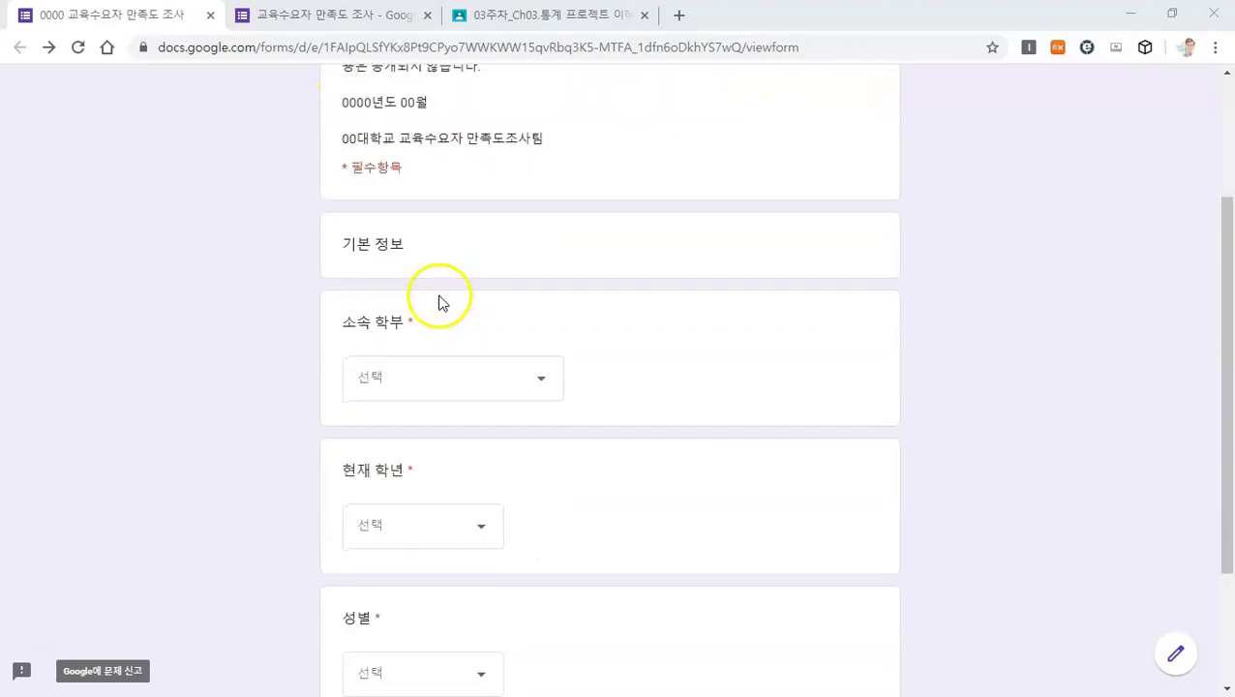
Switch to the 교육수요자 만족도 조사 form's editing view and show the title and introduction of its first section
click(360, 18)
scroll(513, 431, up, 15)
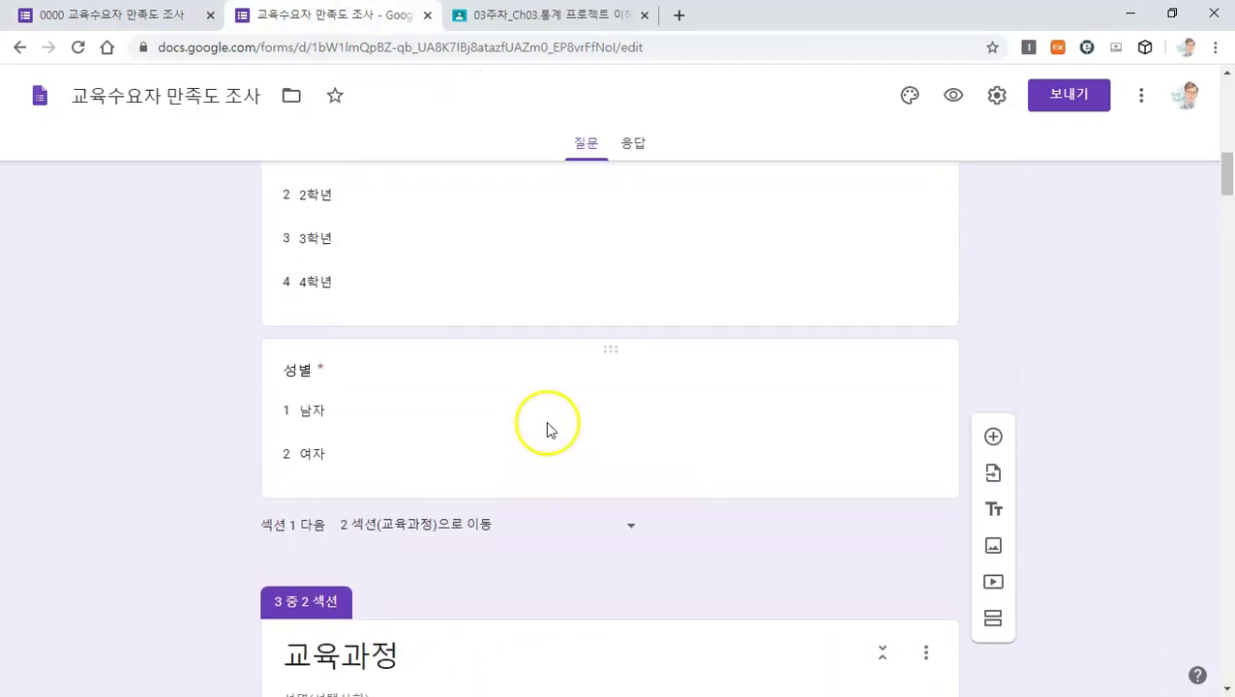
scroll(530, 420, up, 5)
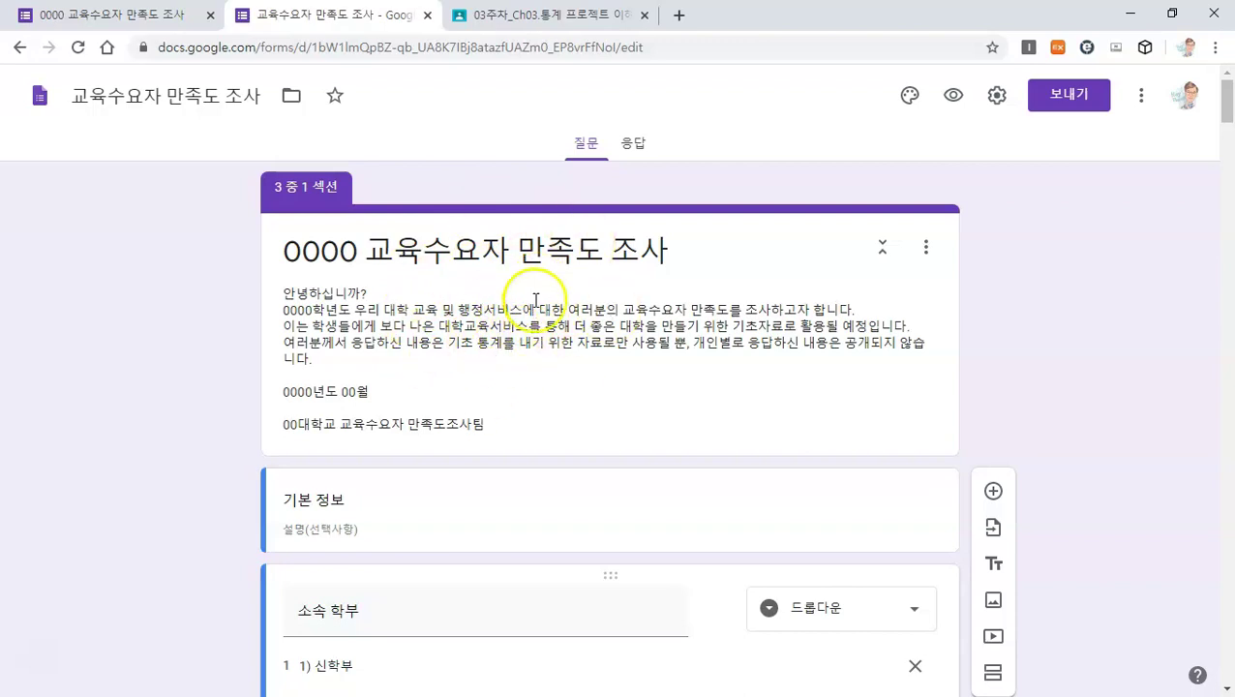
Compare the respondent view's introduction with the editing view's first section and its 소속 학부 dropdown options
click(128, 14)
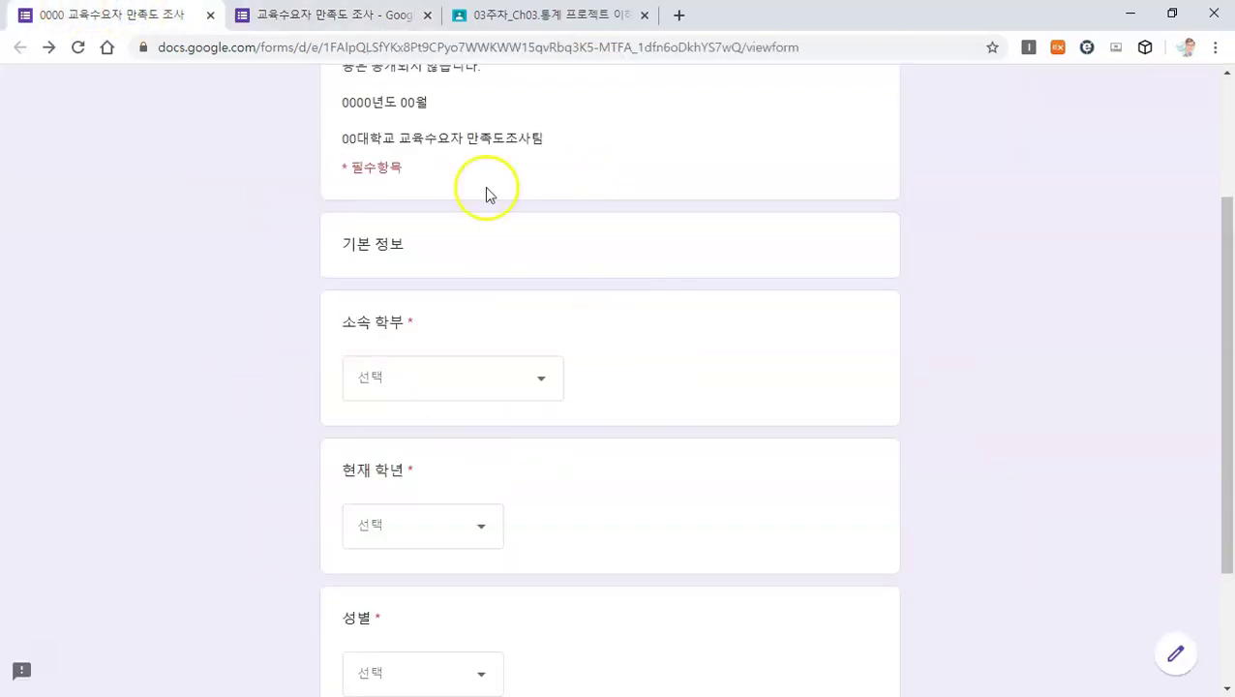
scroll(378, 407, up, 2)
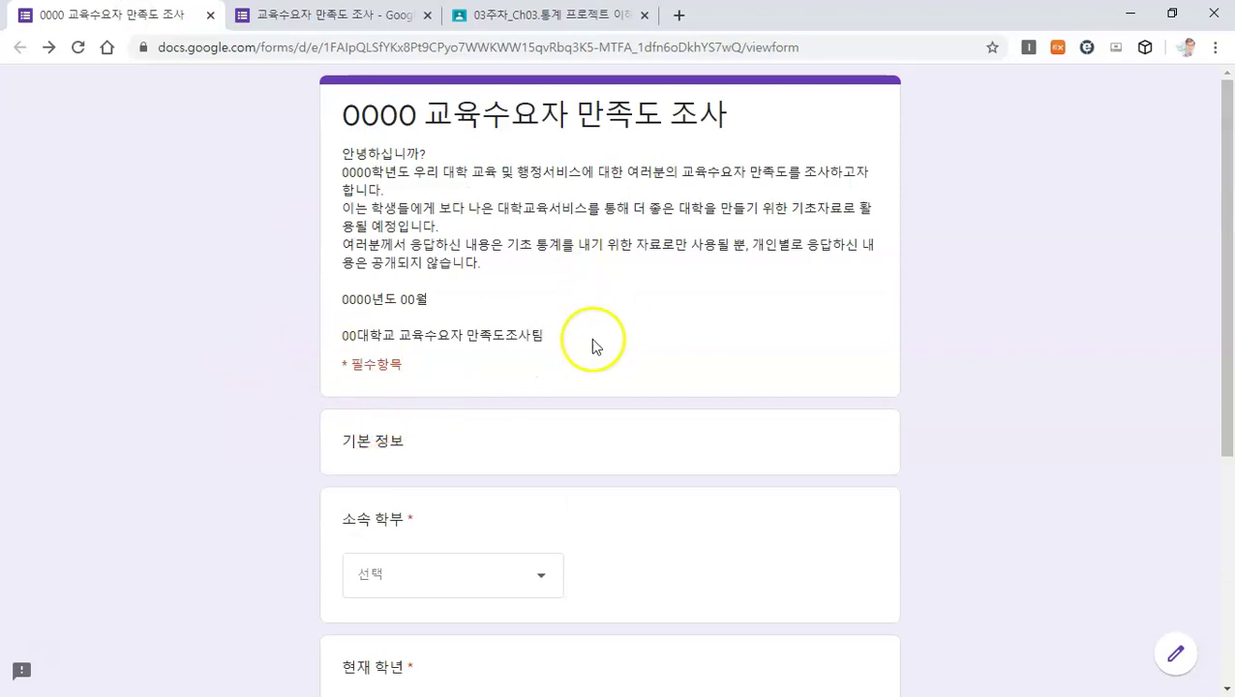
click(319, 24)
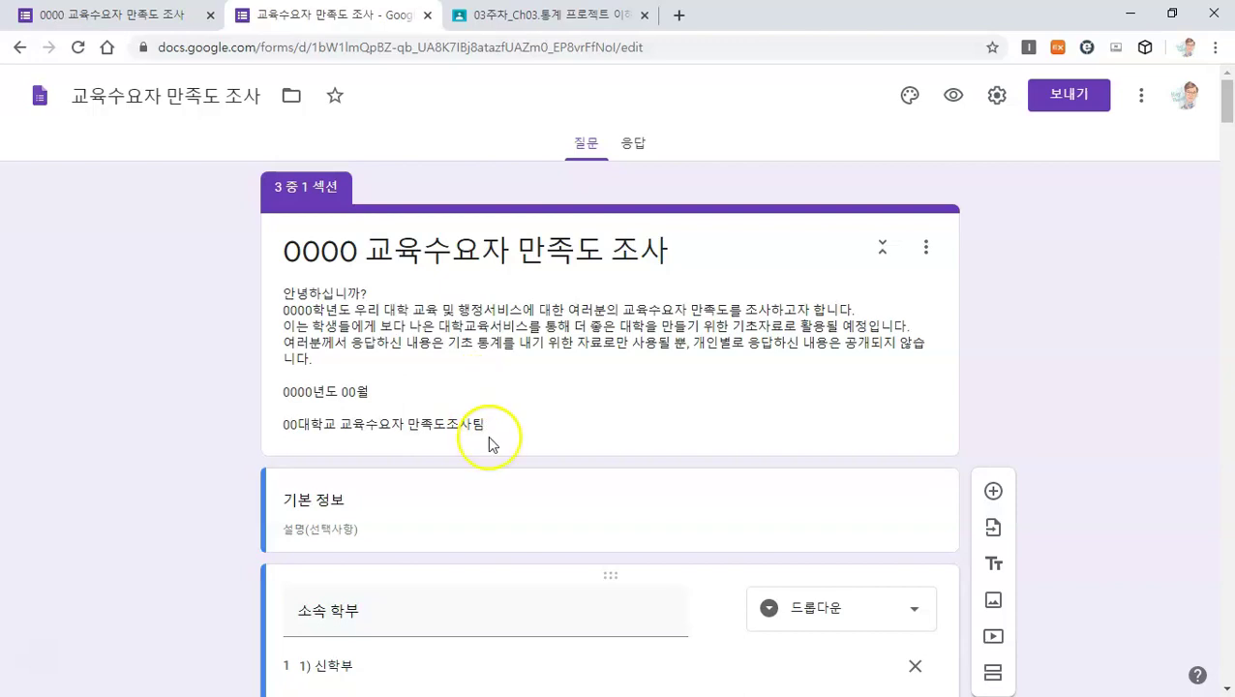
scroll(491, 518, down, 2)
scroll(490, 437, down, 2)
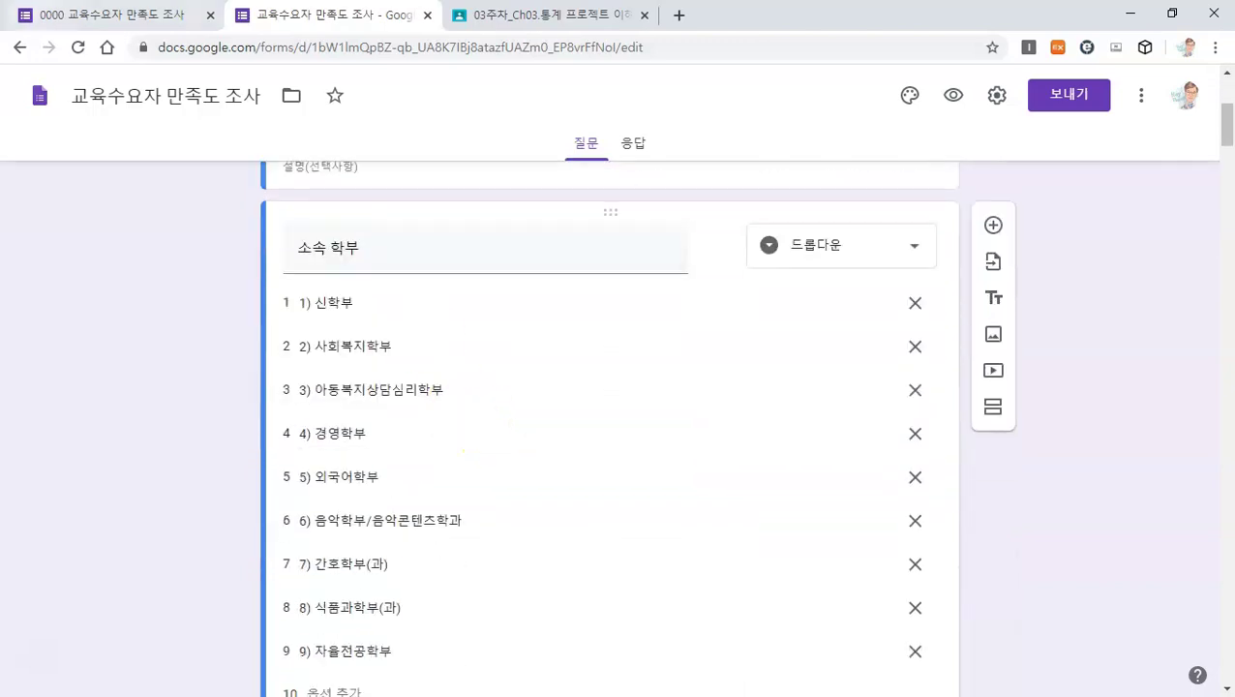
Fill in the respondent form's basic information with 2) 사회복지학부, 1학년 and 남자, and continue to the following page
key(ctrl+shift+Tab)
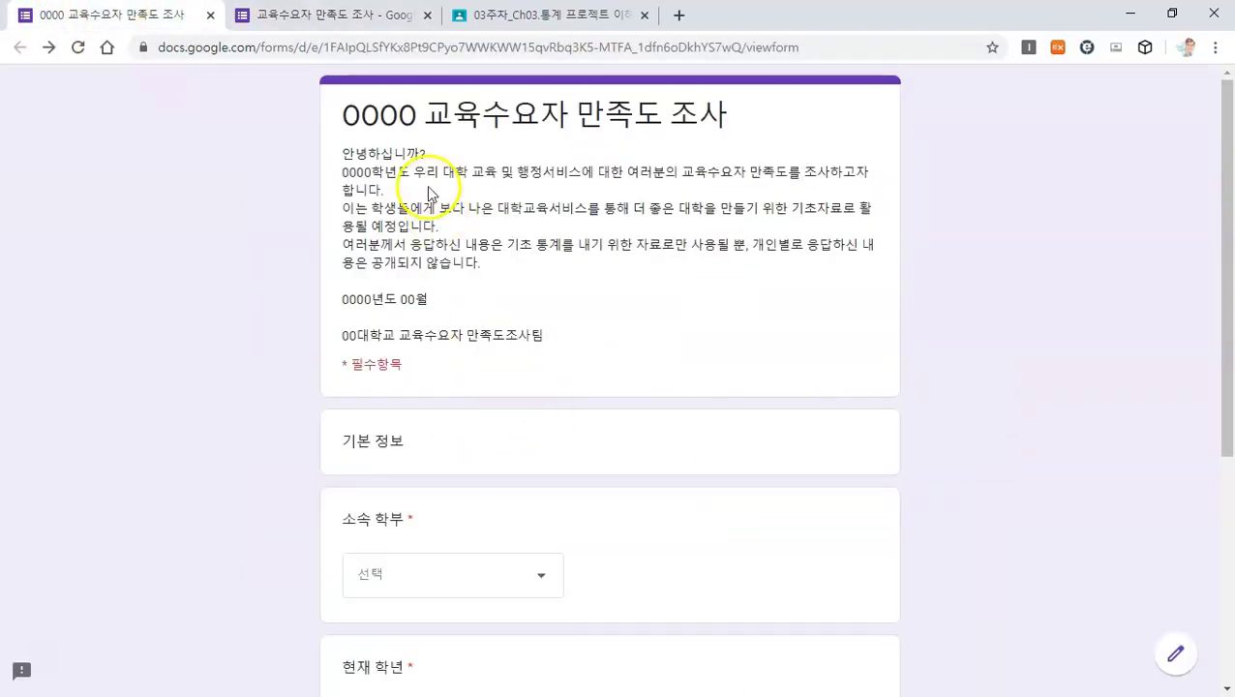
scroll(472, 302, down, 1)
scroll(471, 295, down, 3)
click(446, 219)
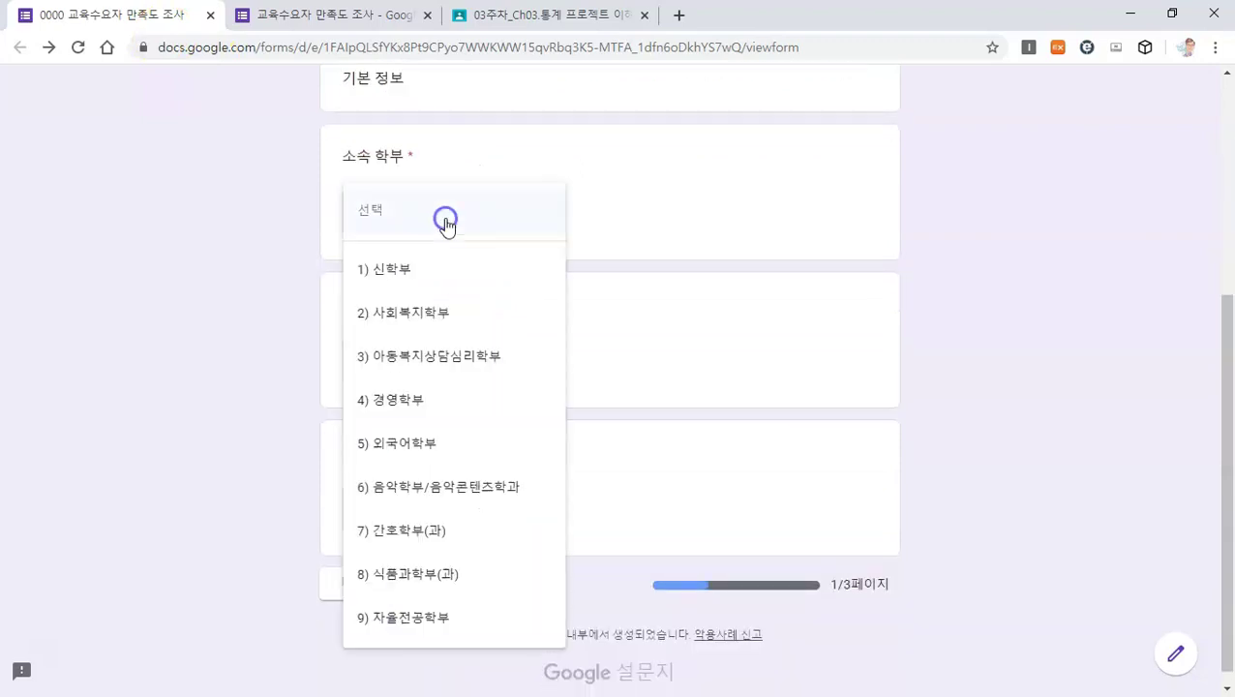
click(446, 330)
click(416, 363)
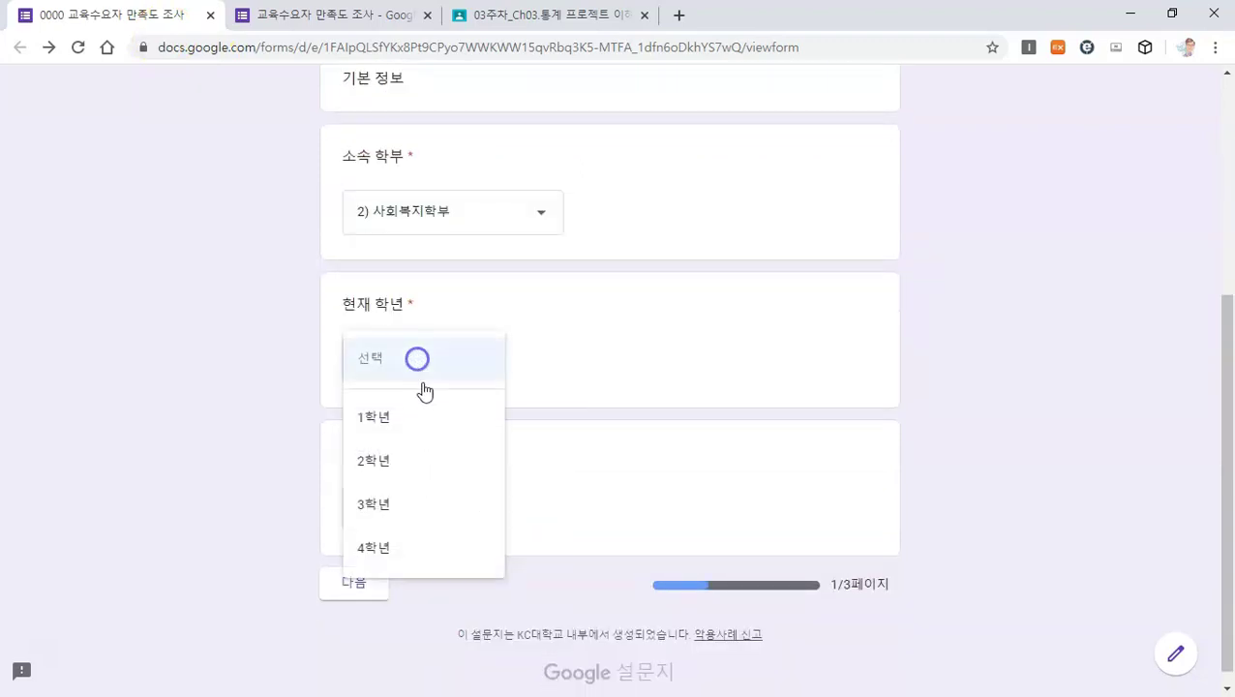
click(387, 431)
click(394, 513)
click(406, 570)
click(368, 583)
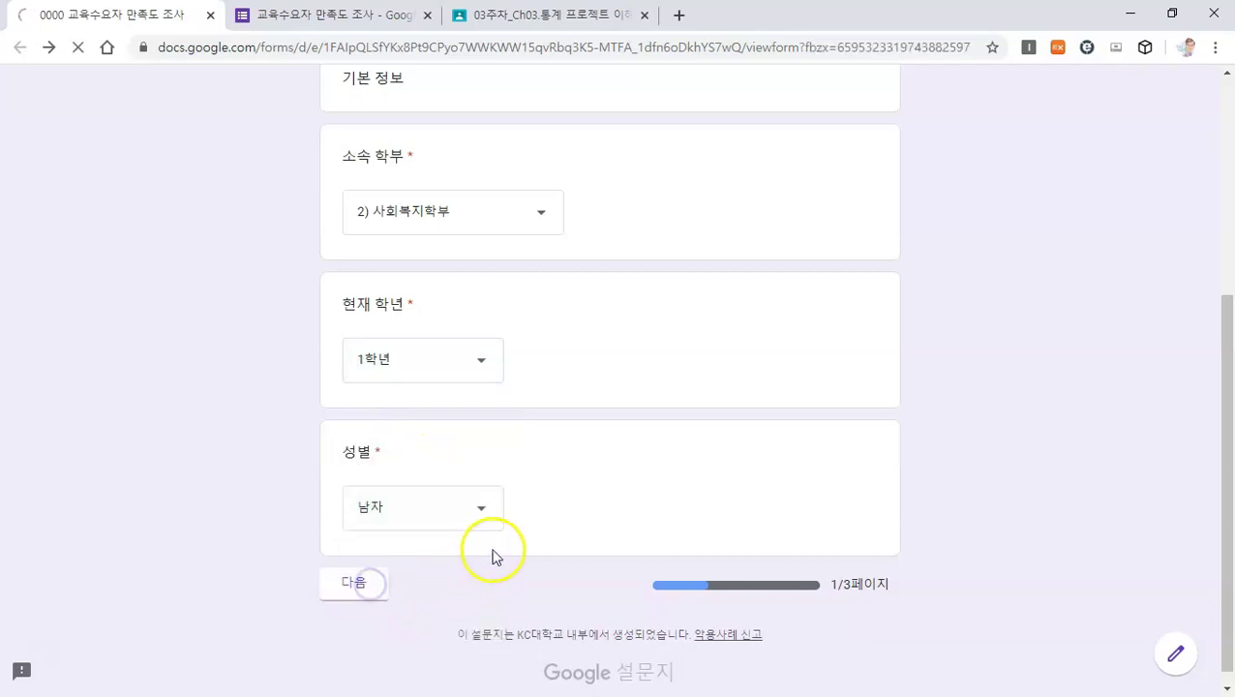
Rate the first four Q01 전공교육 만족도 items 5, complete the remaining ratings and submit the survey response
scroll(565, 455, down, 2)
click(666, 255)
click(665, 436)
click(665, 616)
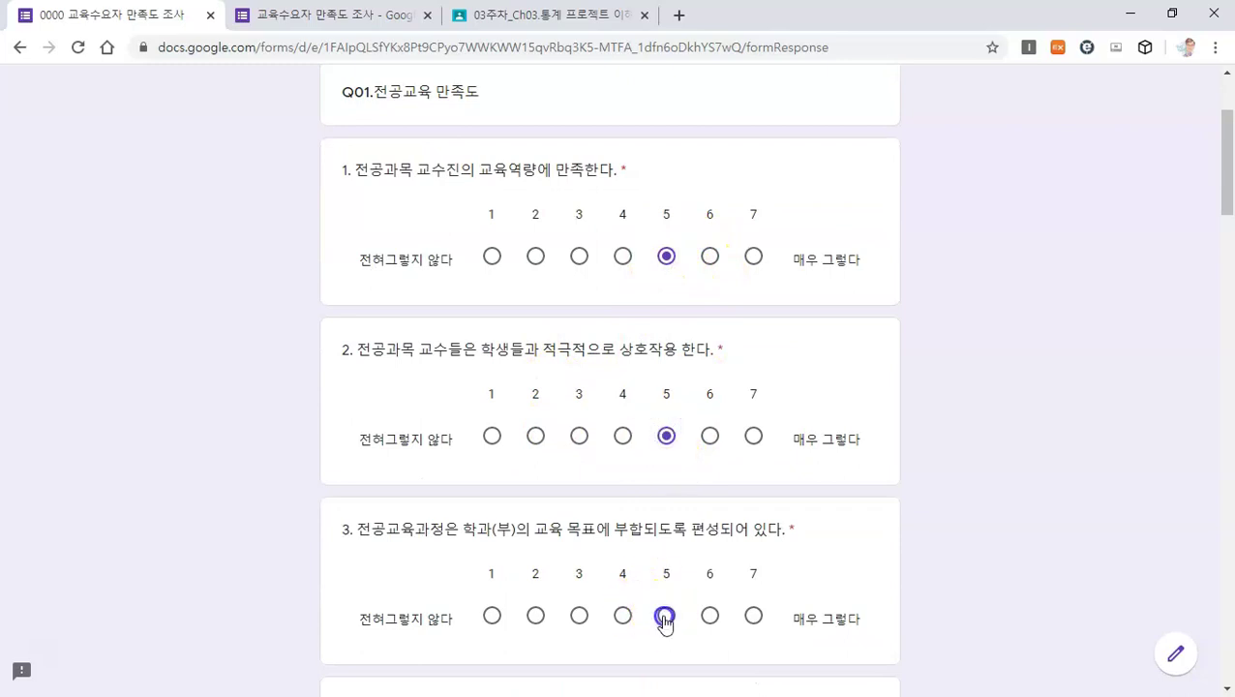
scroll(700, 524, down, 4)
click(666, 432)
click(627, 614)
scroll(658, 605, down, 5)
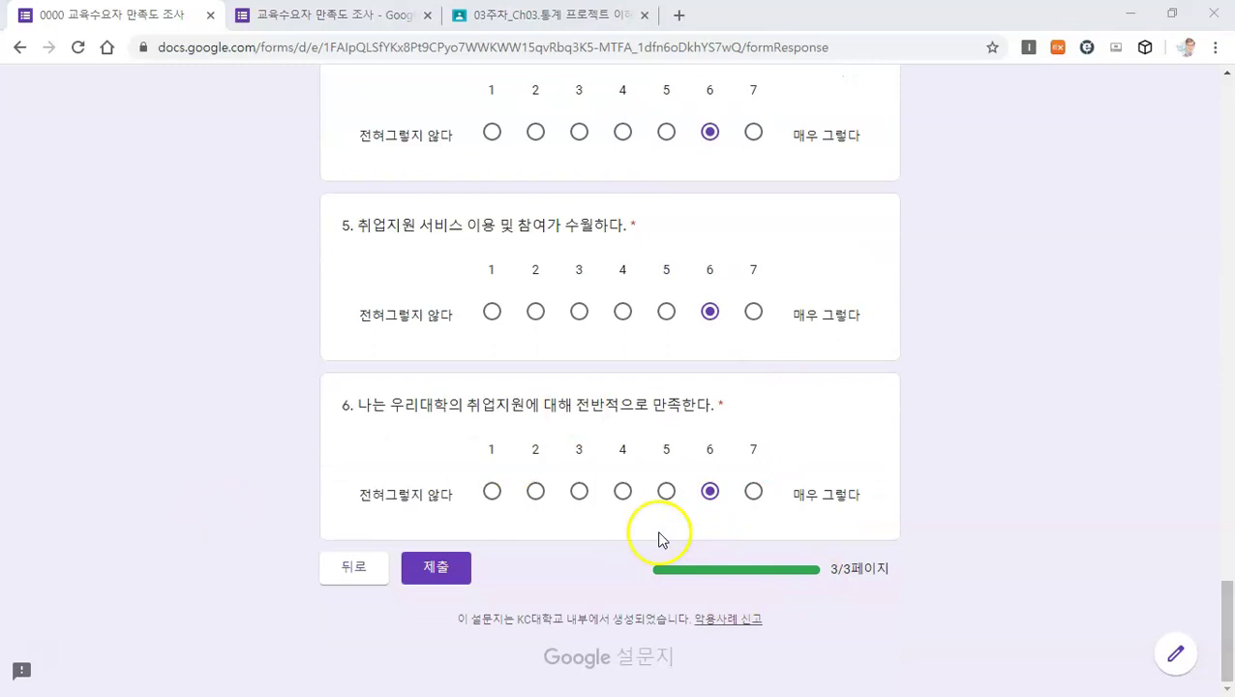
click(440, 574)
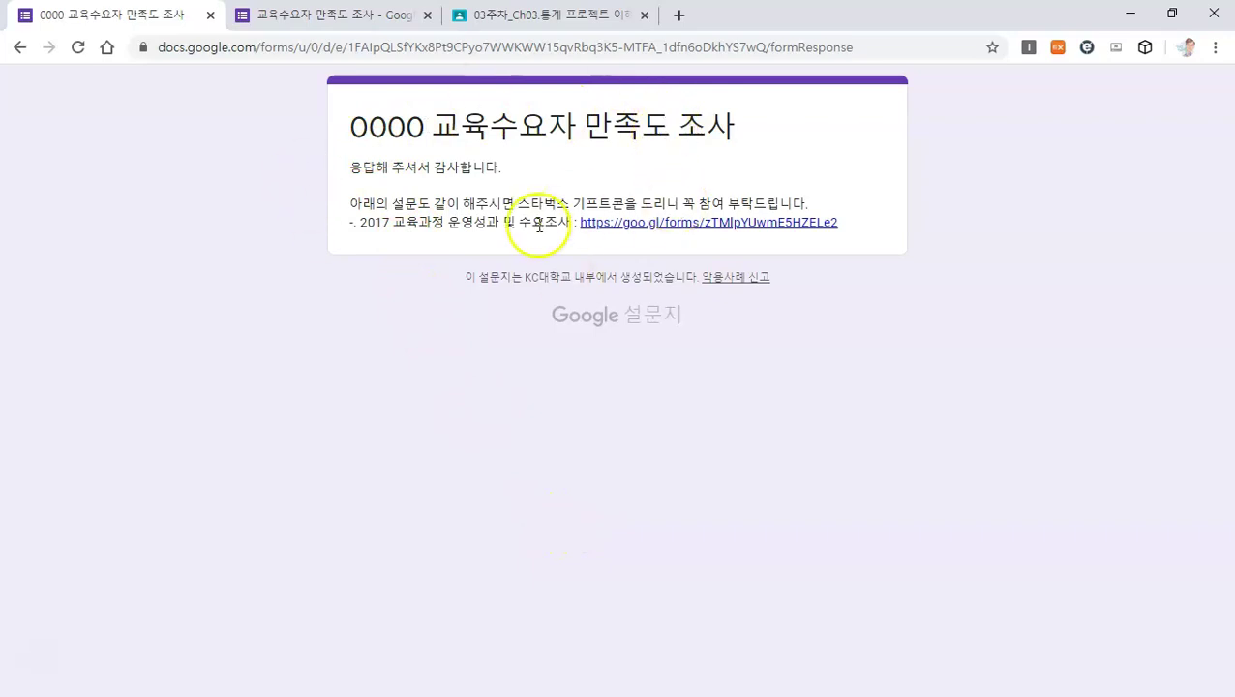
Return to the form's editing view and look over the 기본 정보 section and its 소속 학부 question
click(331, 16)
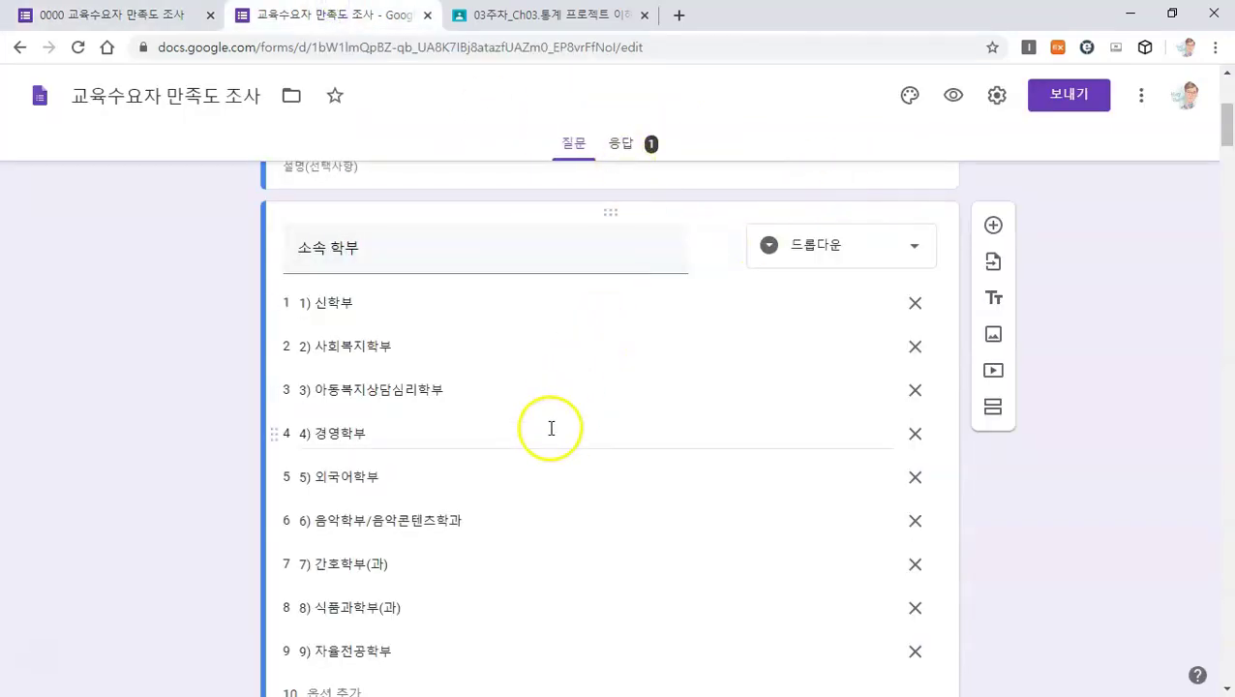
scroll(548, 445, up, 3)
scroll(538, 479, up, 1)
scroll(695, 455, down, 5)
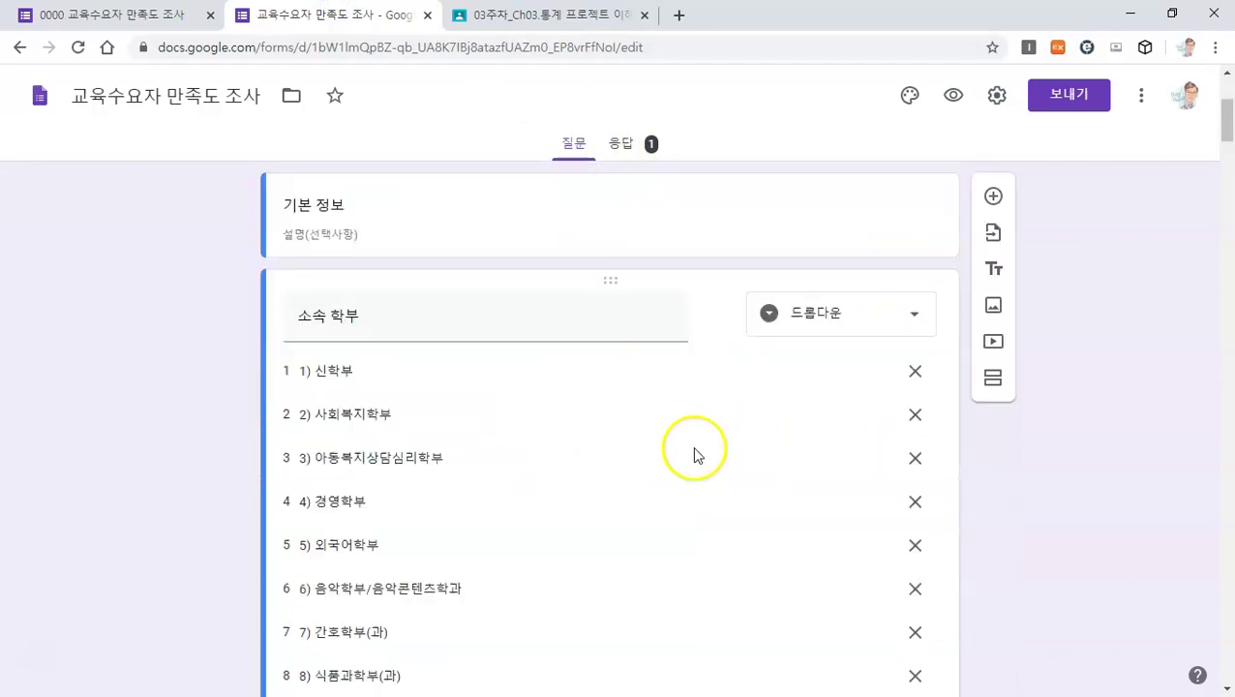
scroll(649, 449, up, 5)
Review the form's response summary and create a new spreadsheet named 교육수요자 만족도 조사 (응답) to collect the responses
click(626, 145)
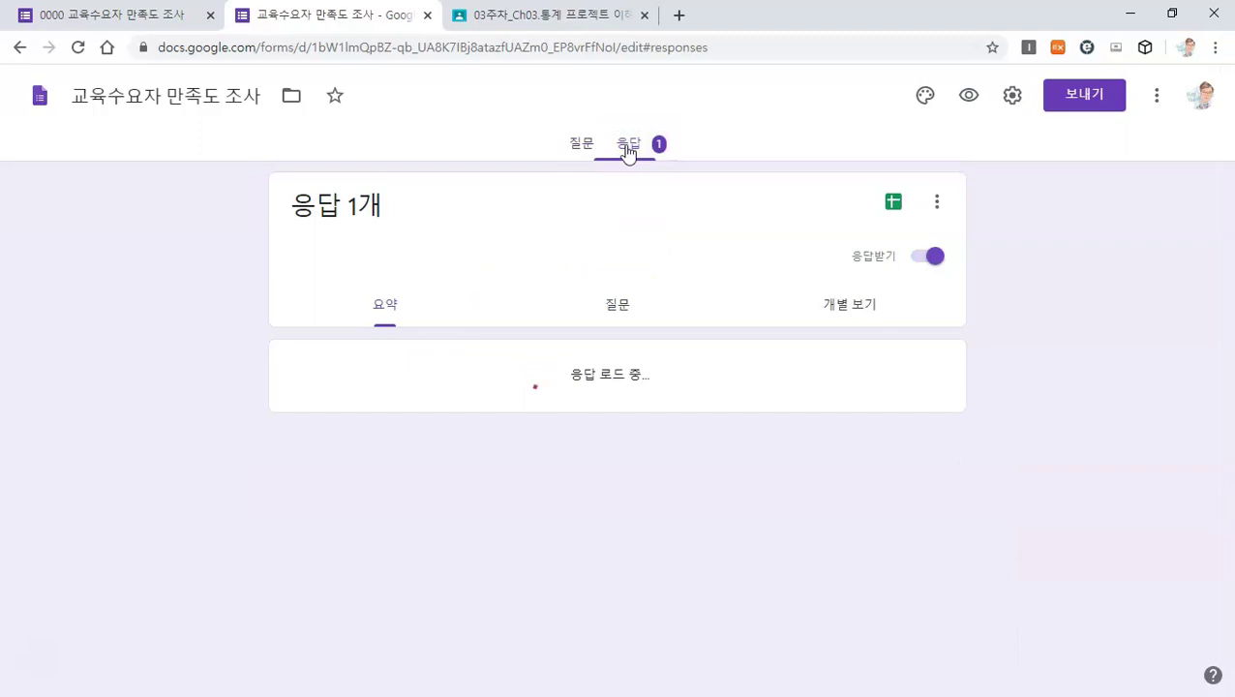
scroll(573, 440, down, 11)
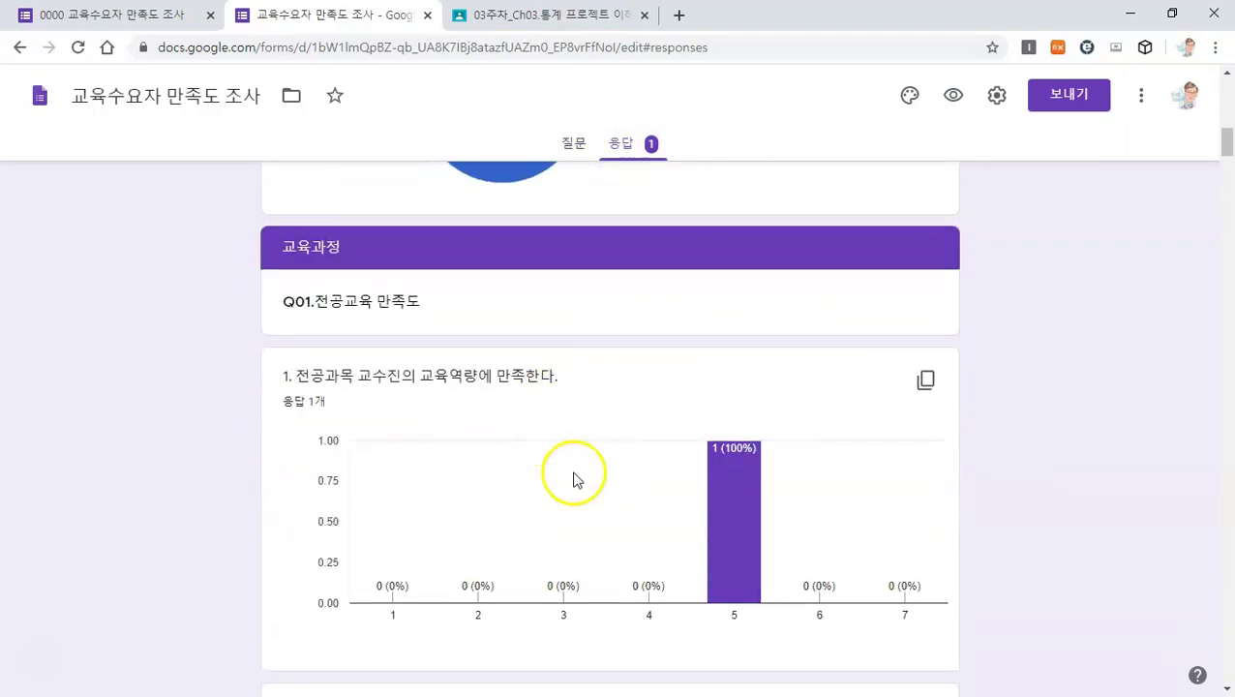
scroll(575, 353, up, 11)
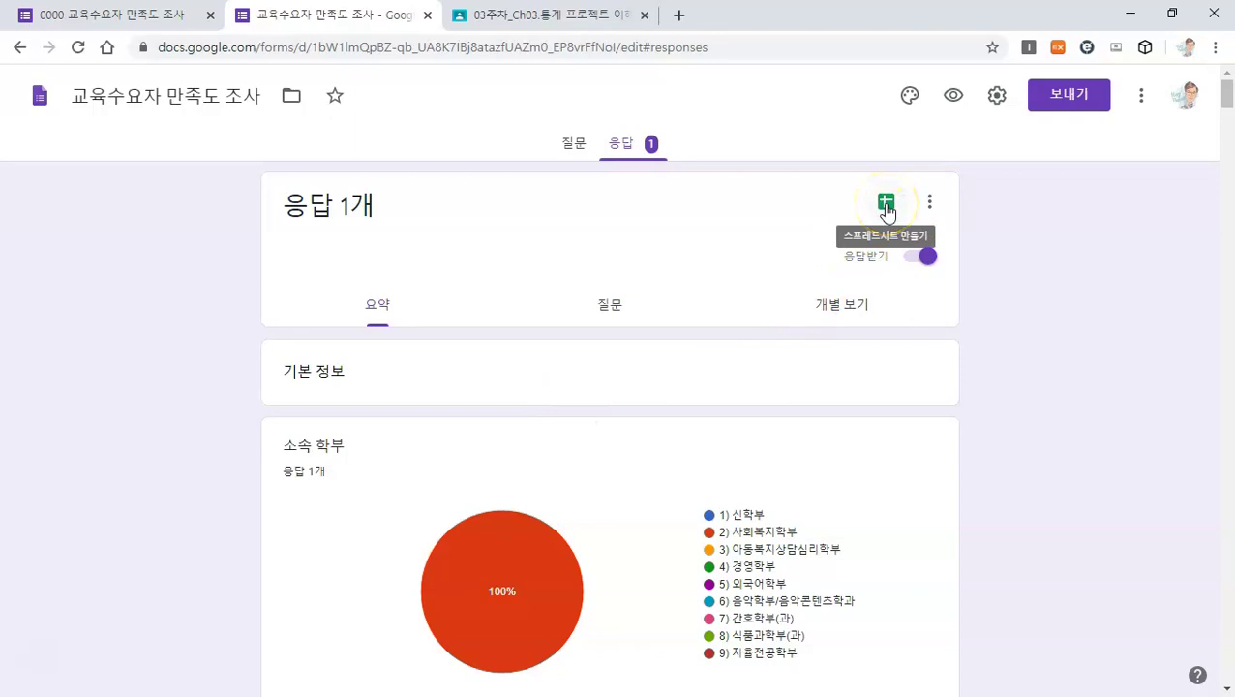
click(886, 207)
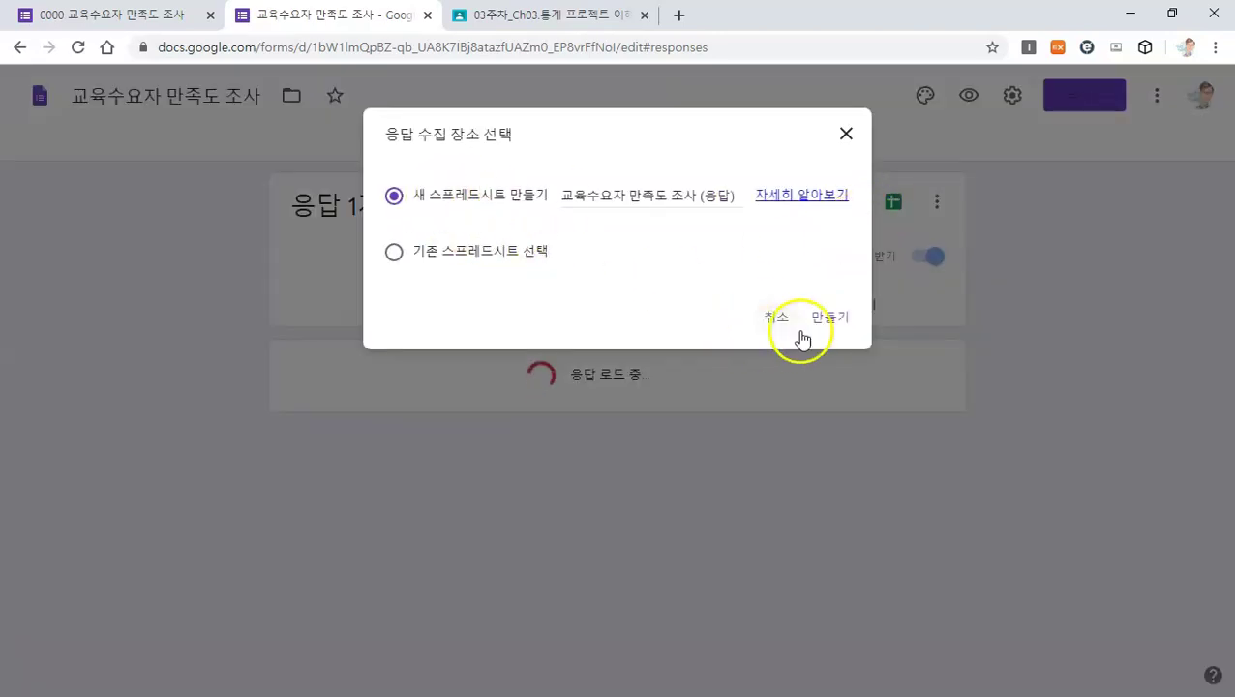
click(832, 319)
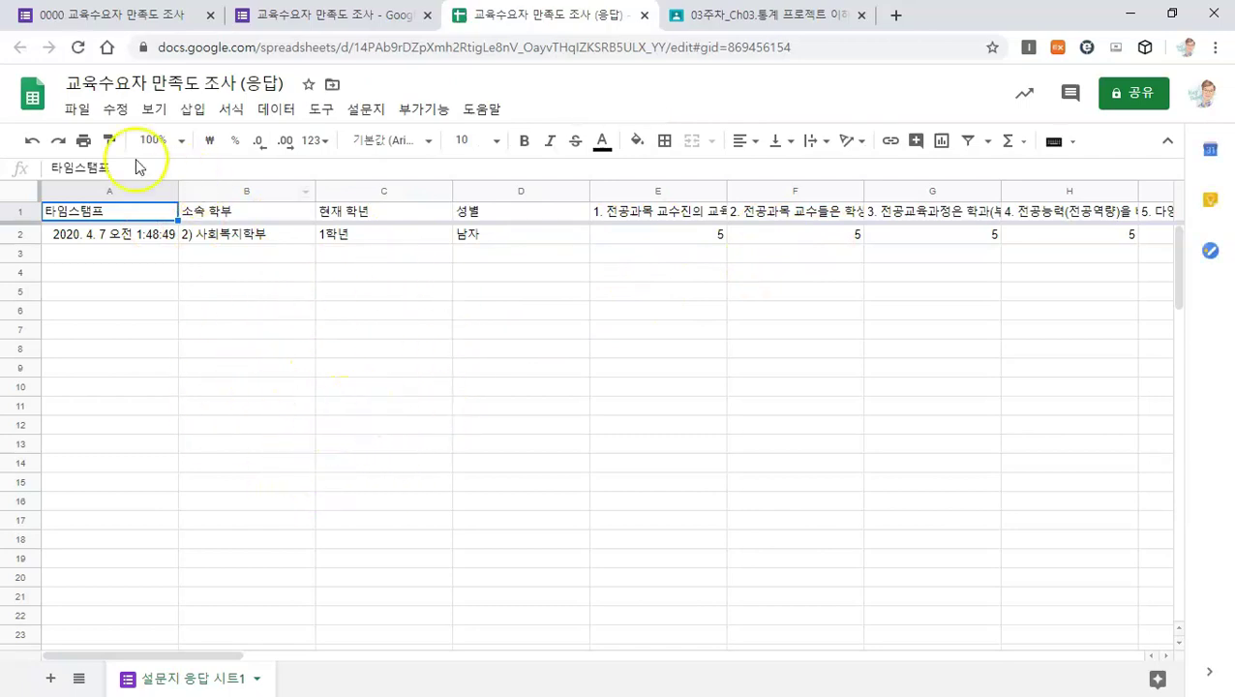
Download the response sheet in Microsoft Excel (.xlsx) format and open the downloaded file in Excel to inspect its rows
click(80, 110)
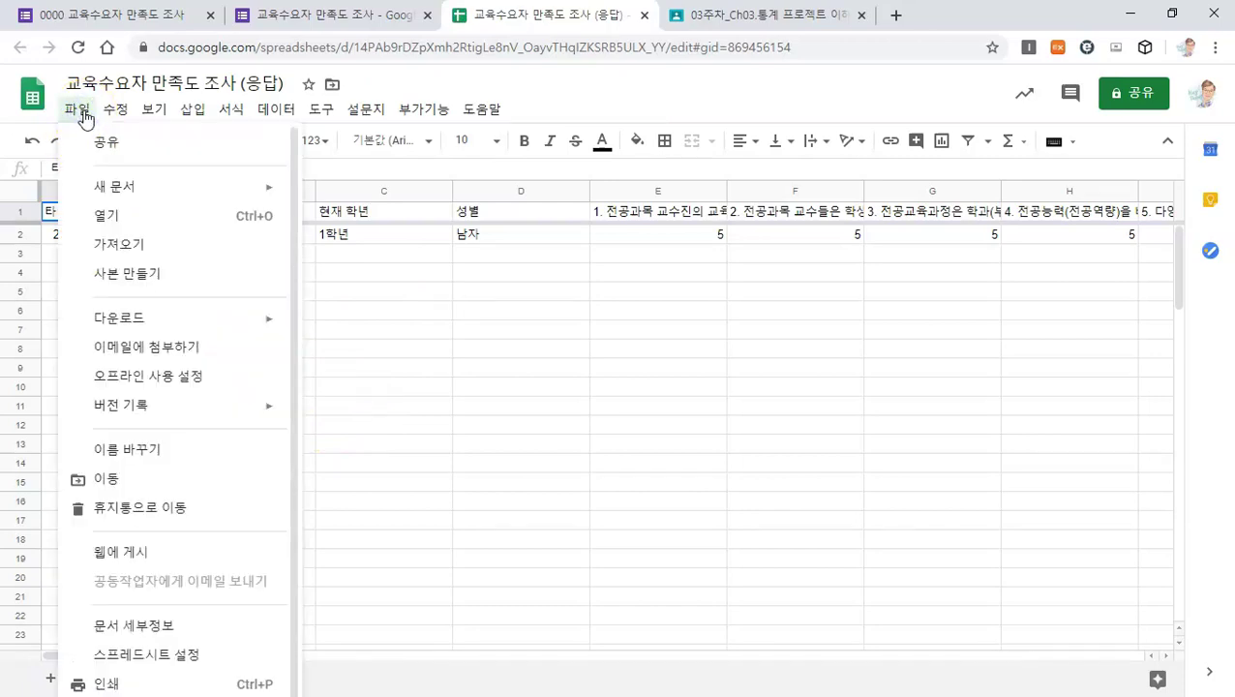
mouse_move(166, 323)
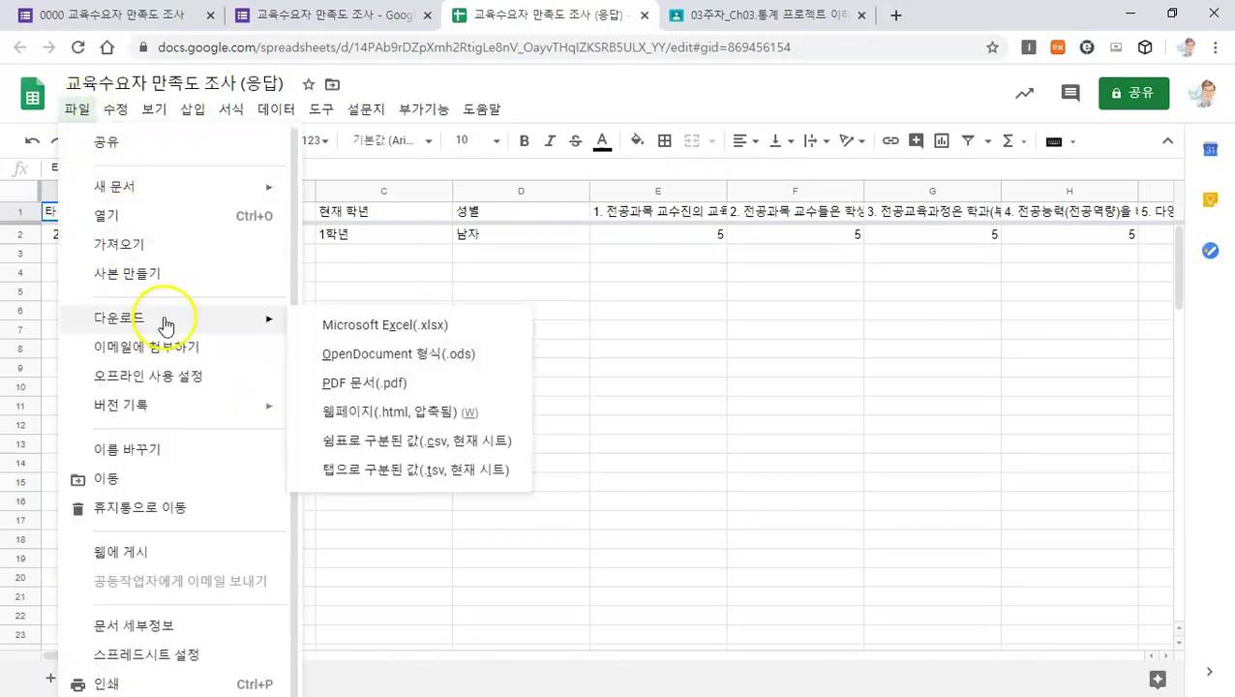
click(417, 327)
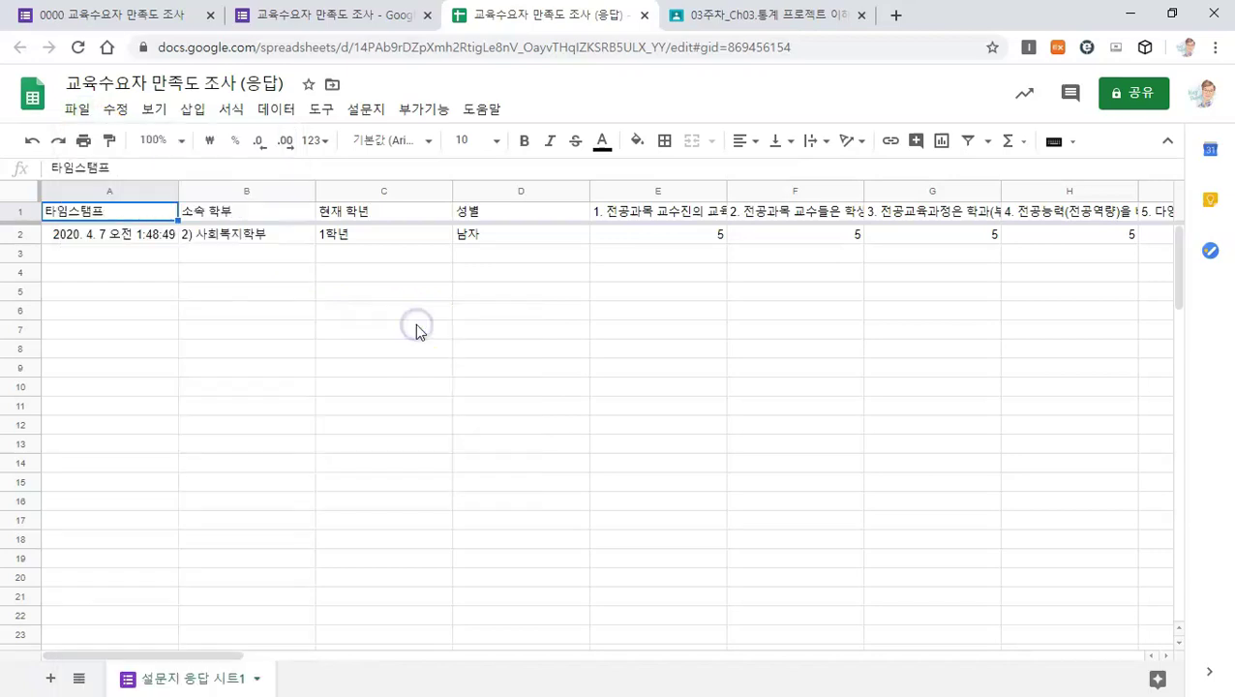
click(147, 671)
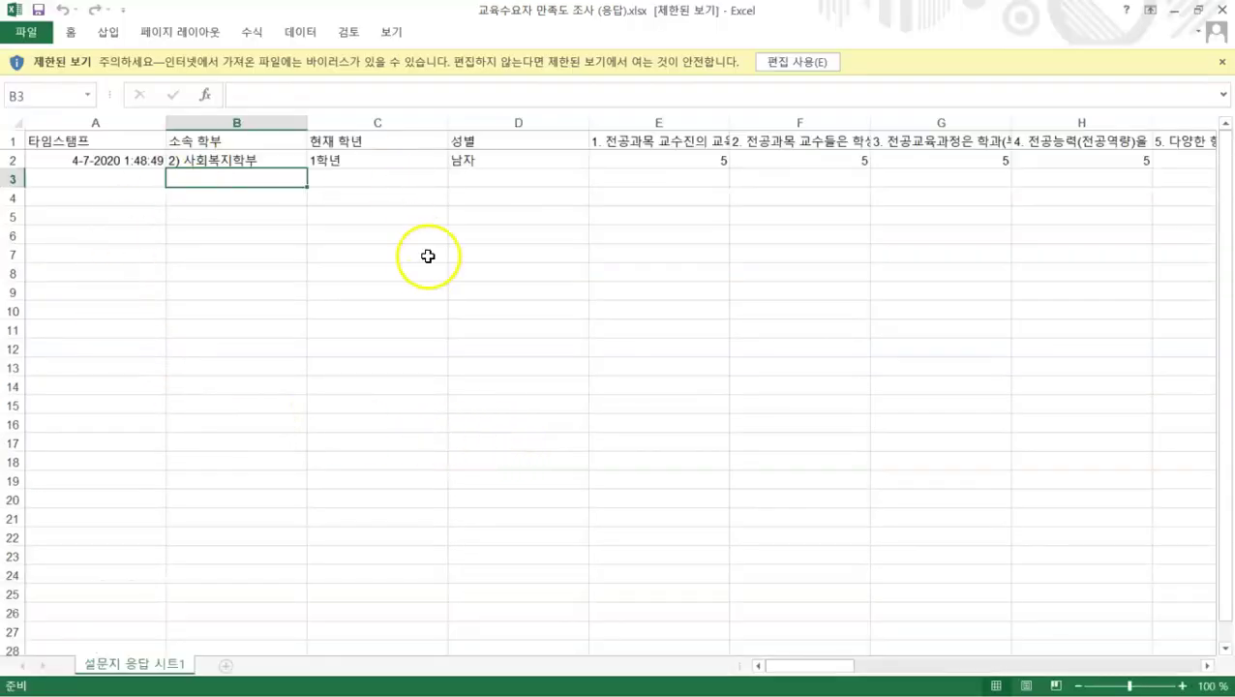
drag(14, 141, 350, 261)
click(521, 310)
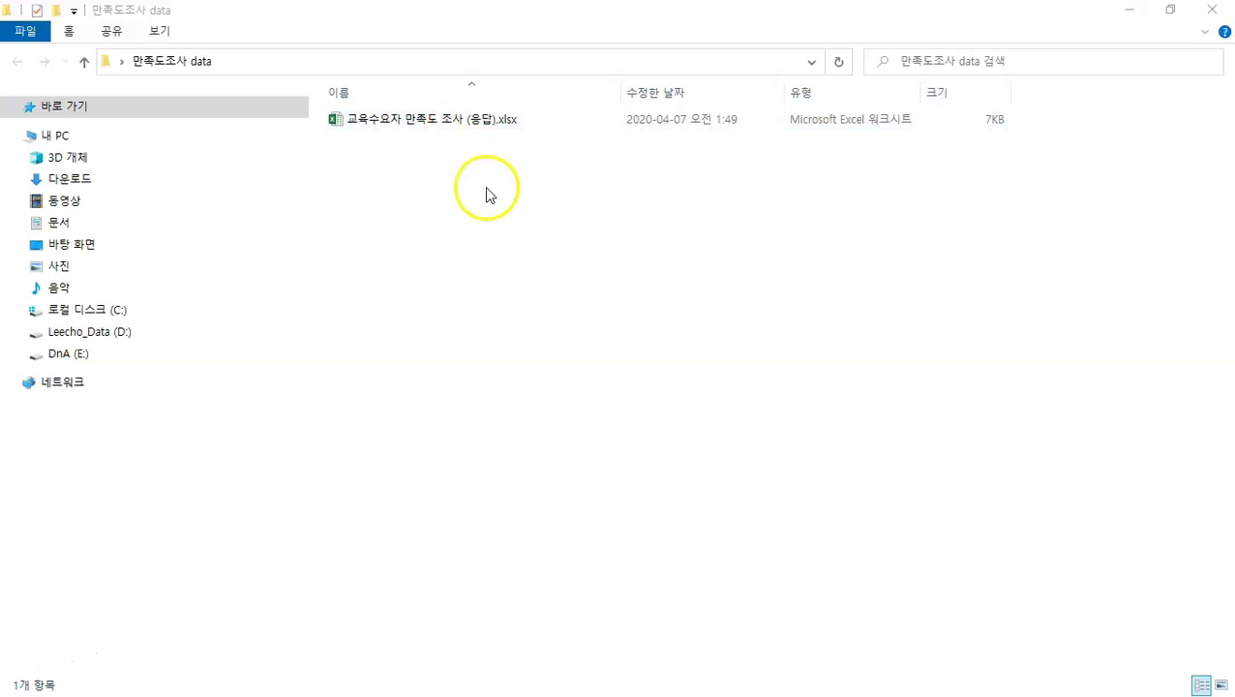
Duplicate the response workbook in the 만족도조사 data folder and rename the copy 교육수요자 만족도 조사 (응답)_분석용.xlsx
click(468, 120)
drag(469, 120, 482, 171)
click(540, 141)
click(537, 139)
drag(493, 140, 491, 140)
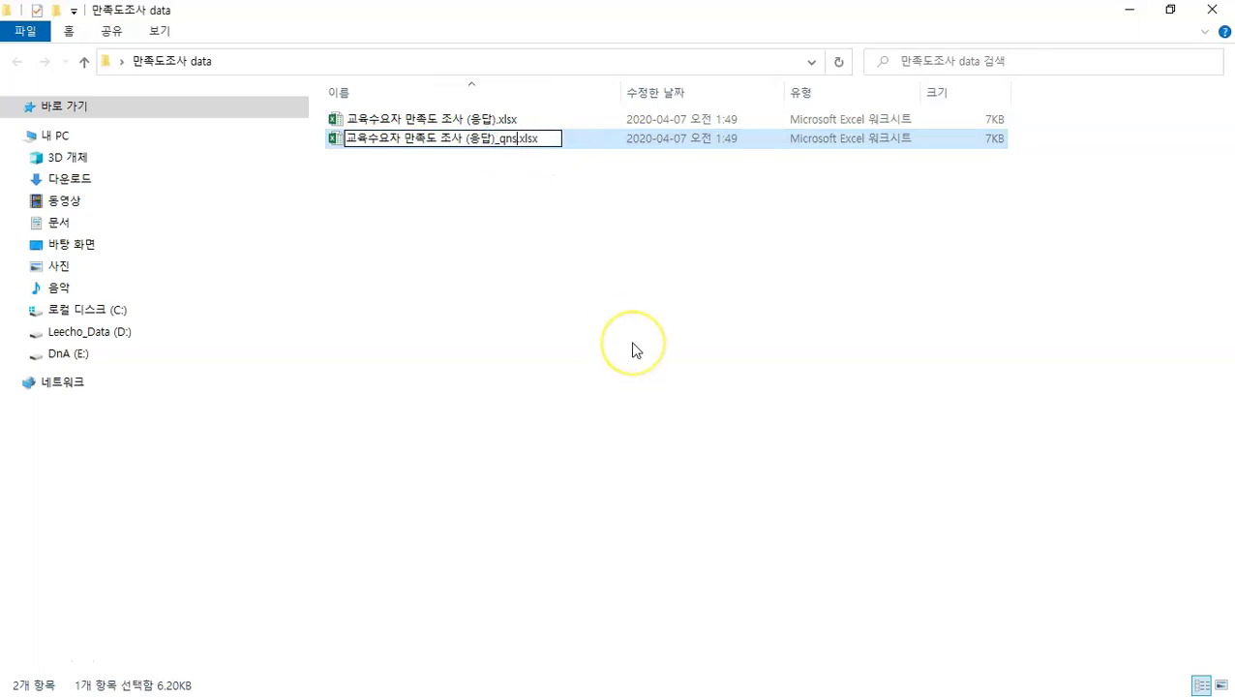
key(Return)
click(477, 209)
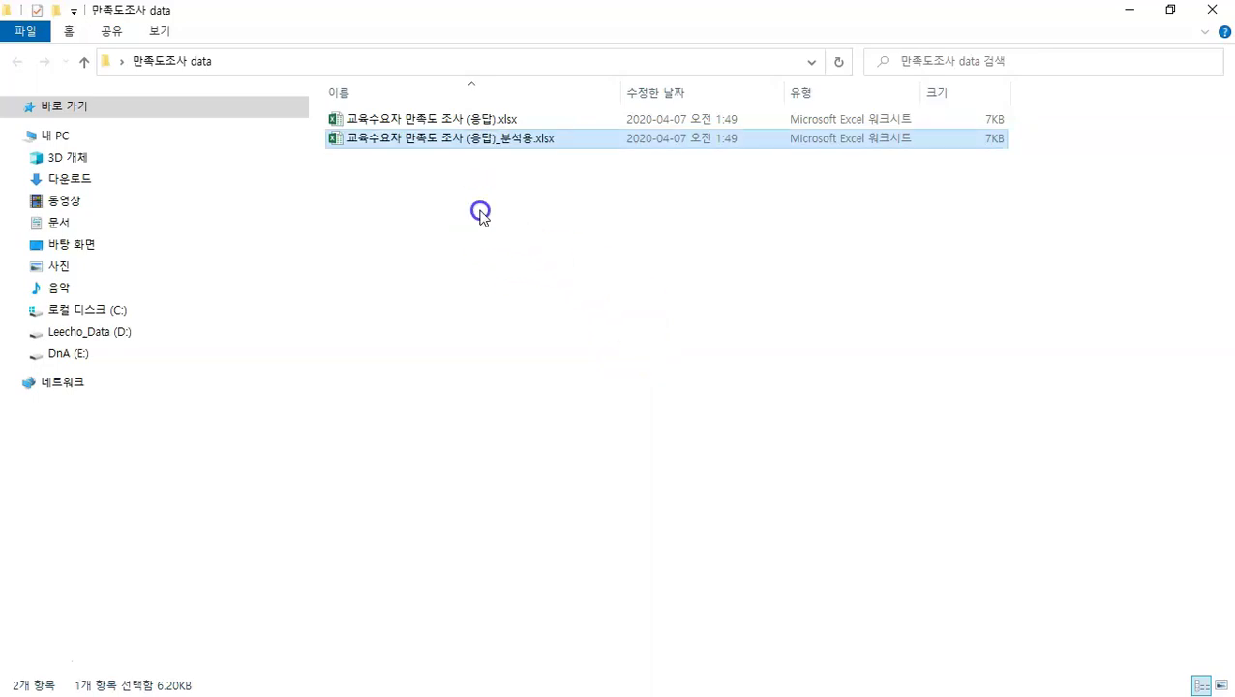
Compare the original response workbook with its _분석용 copy in the folder and leave the copy selected
click(516, 121)
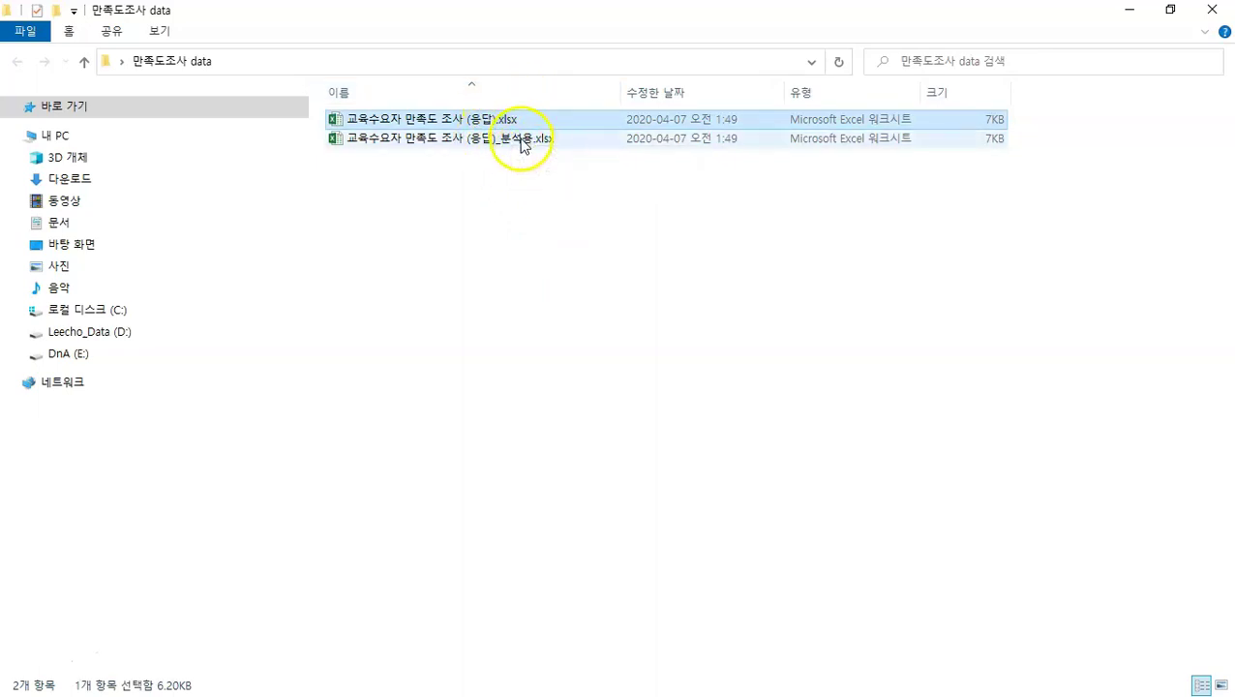
click(523, 143)
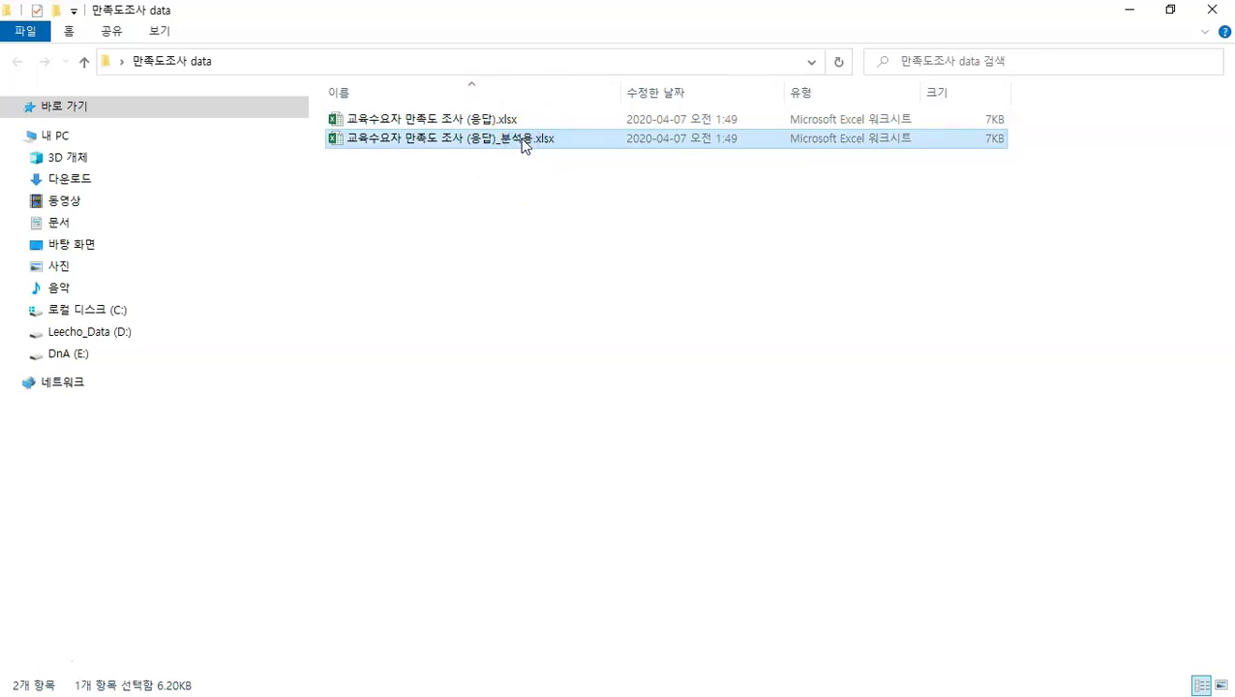
click(499, 120)
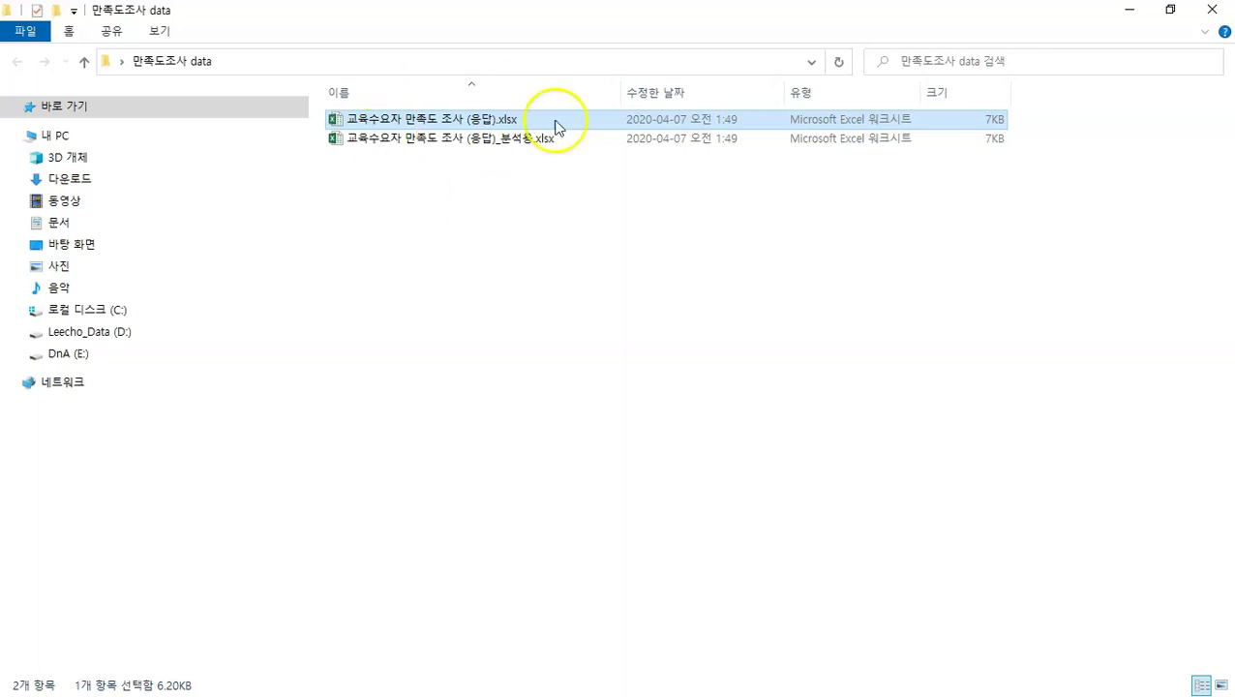
click(473, 233)
click(533, 141)
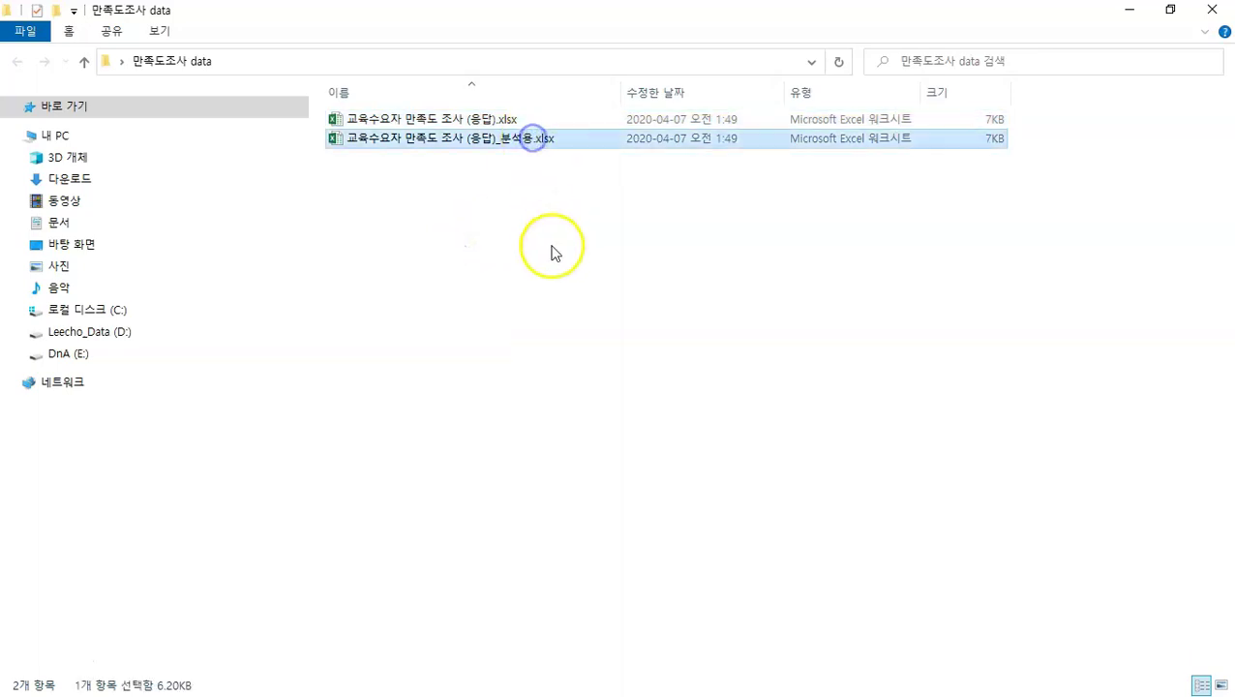